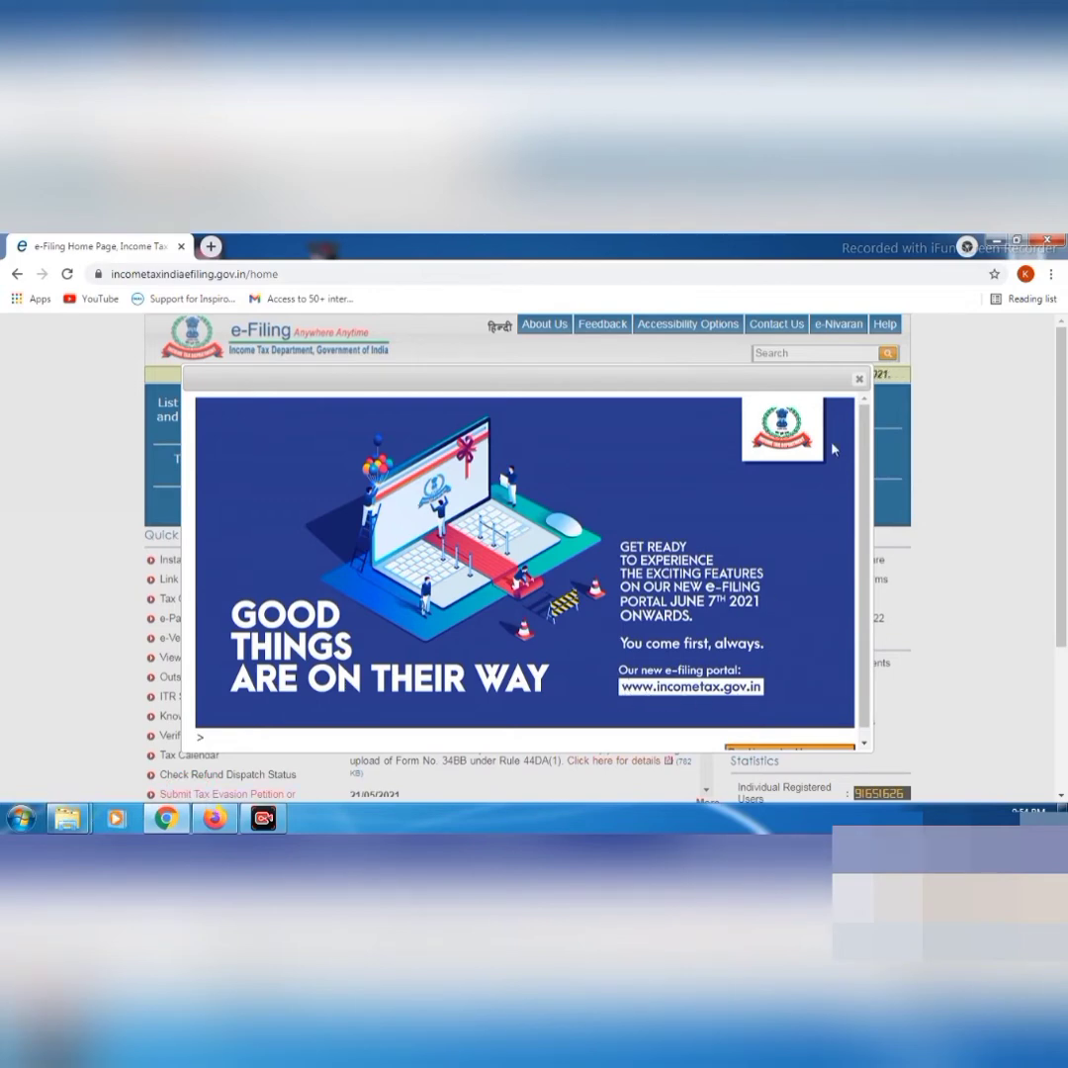
Close the 'Good things are on their way' popup and follow the old portal's Login Here link to its maintenance notice
left_click(859, 379)
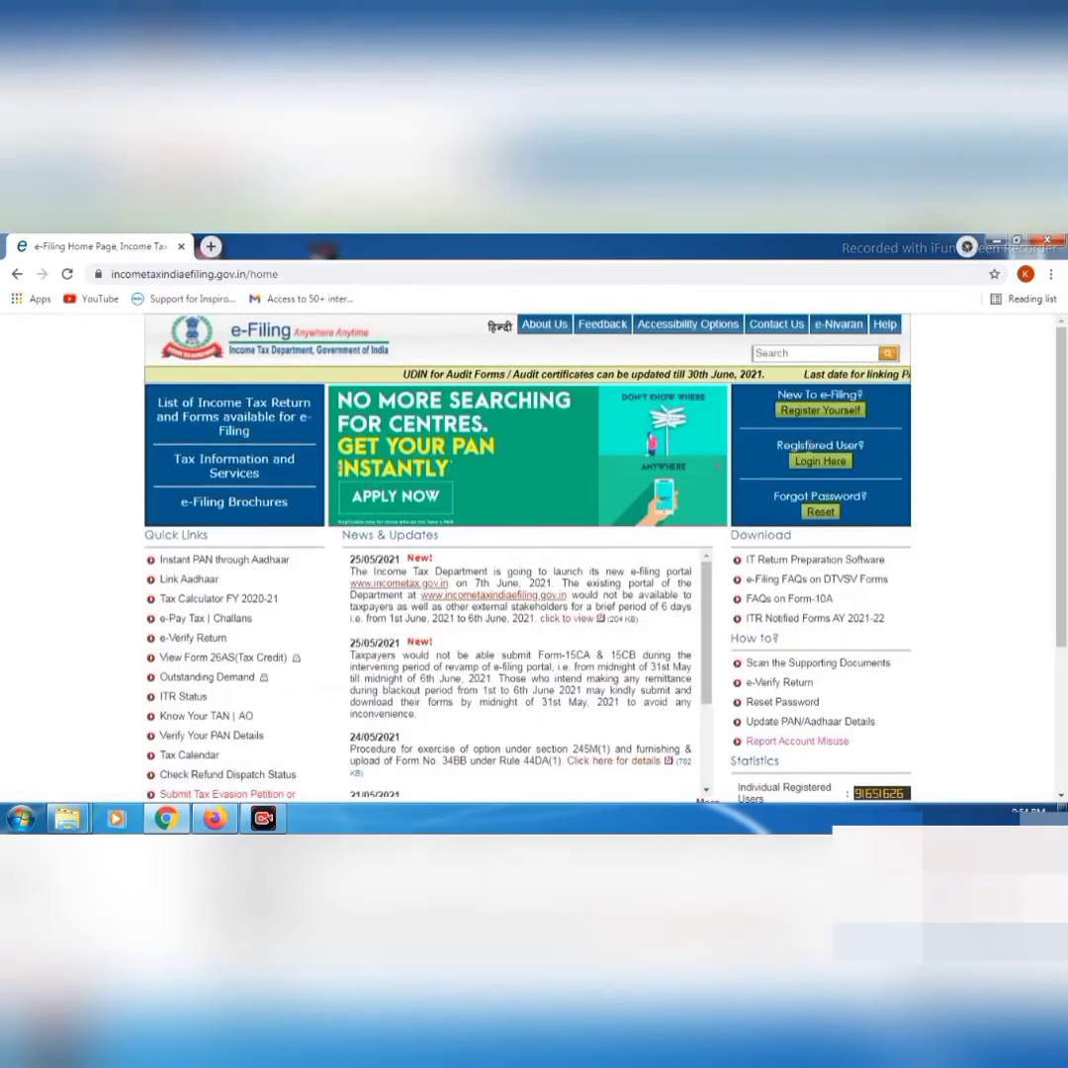
left_click(821, 460)
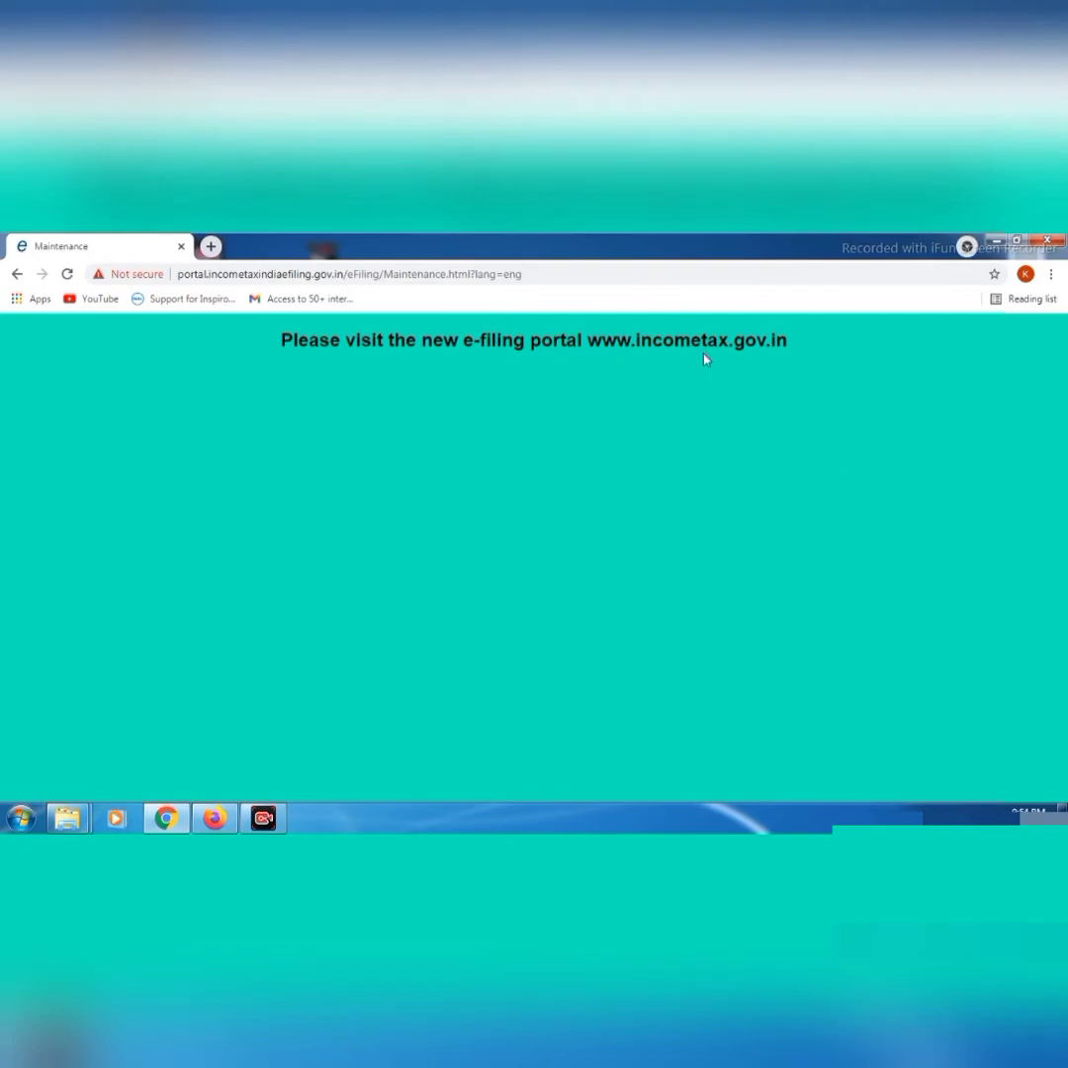
Go back to the old portal home page and choose Continue to Homepage on the announcement
left_click(16, 276)
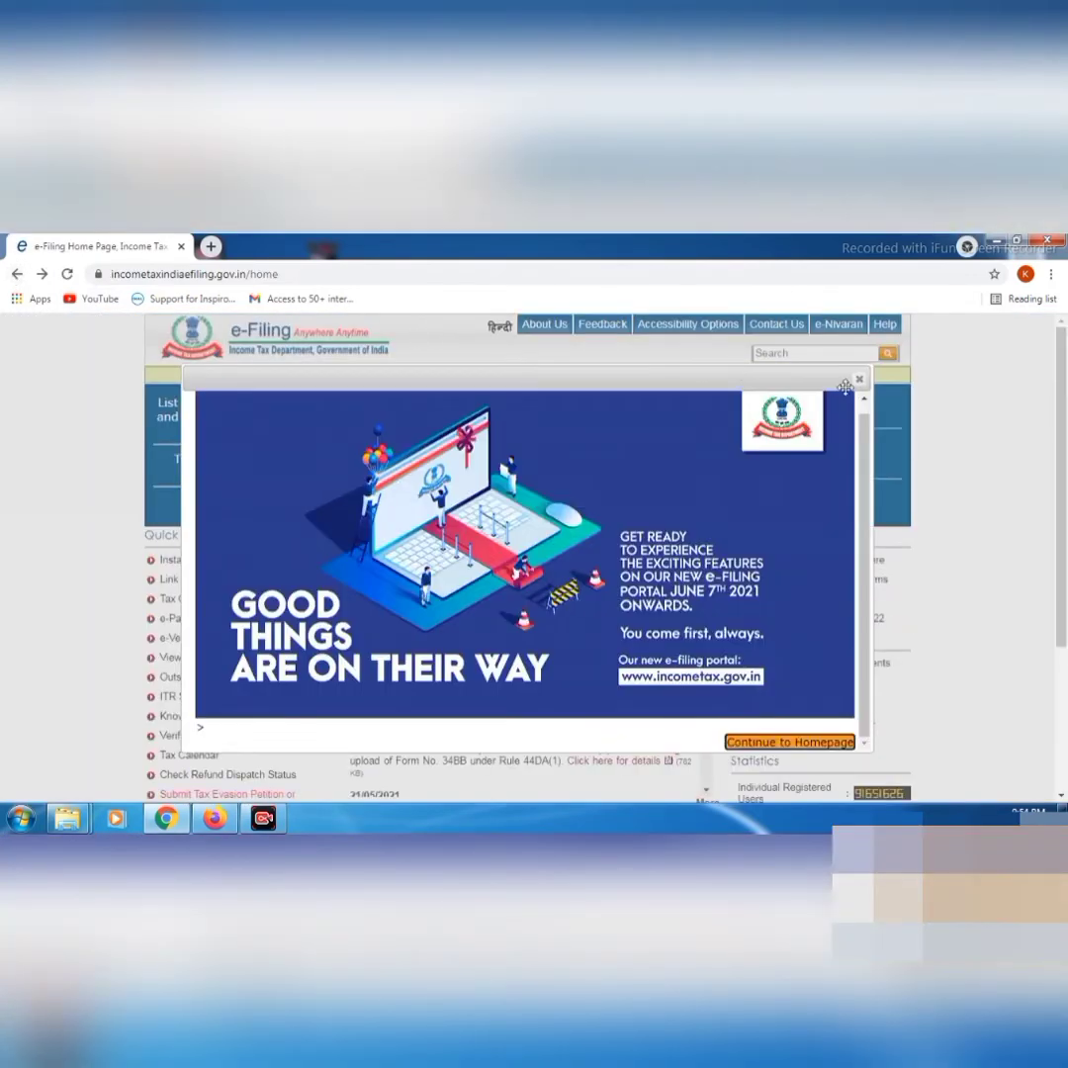
left_click(817, 744)
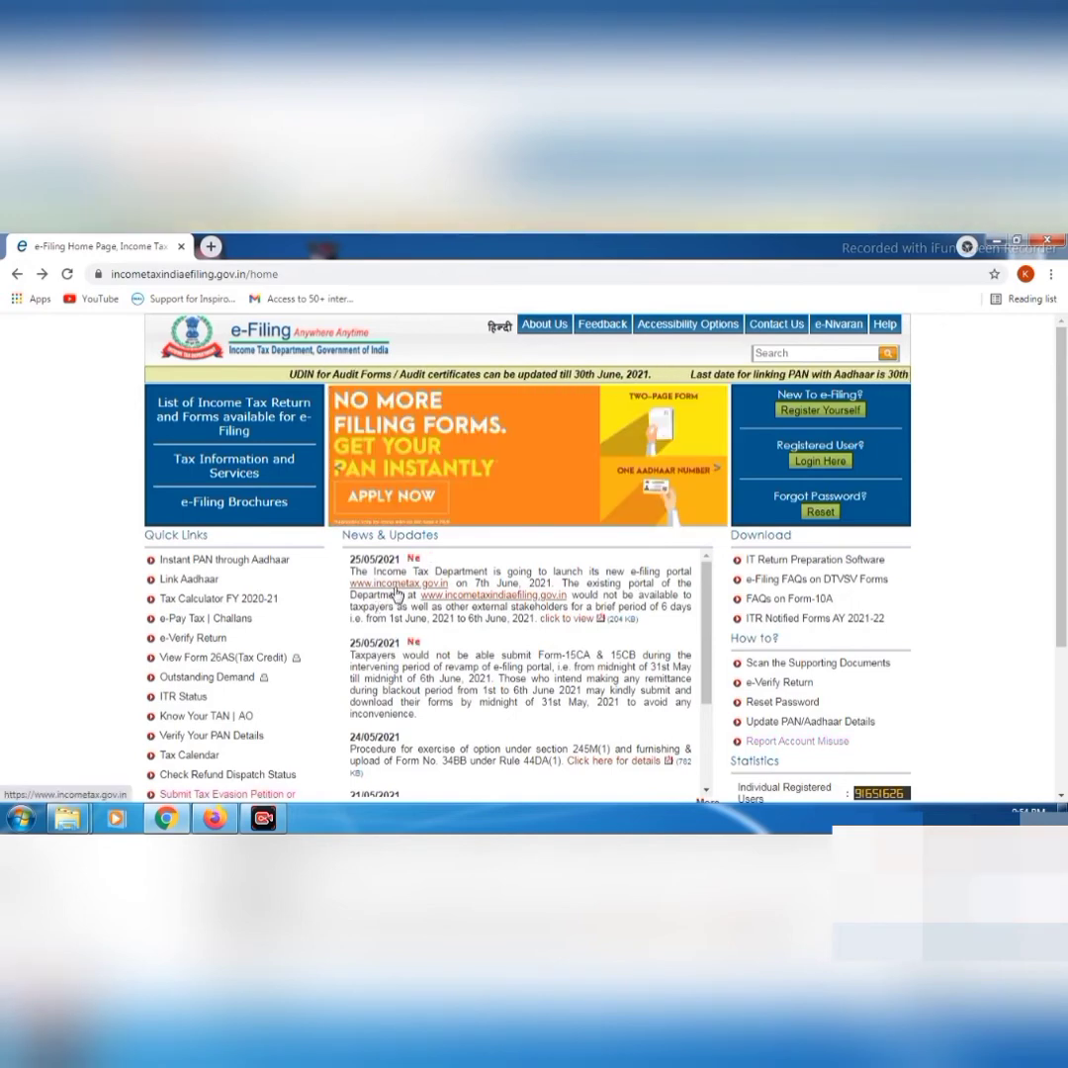
left_click(396, 592)
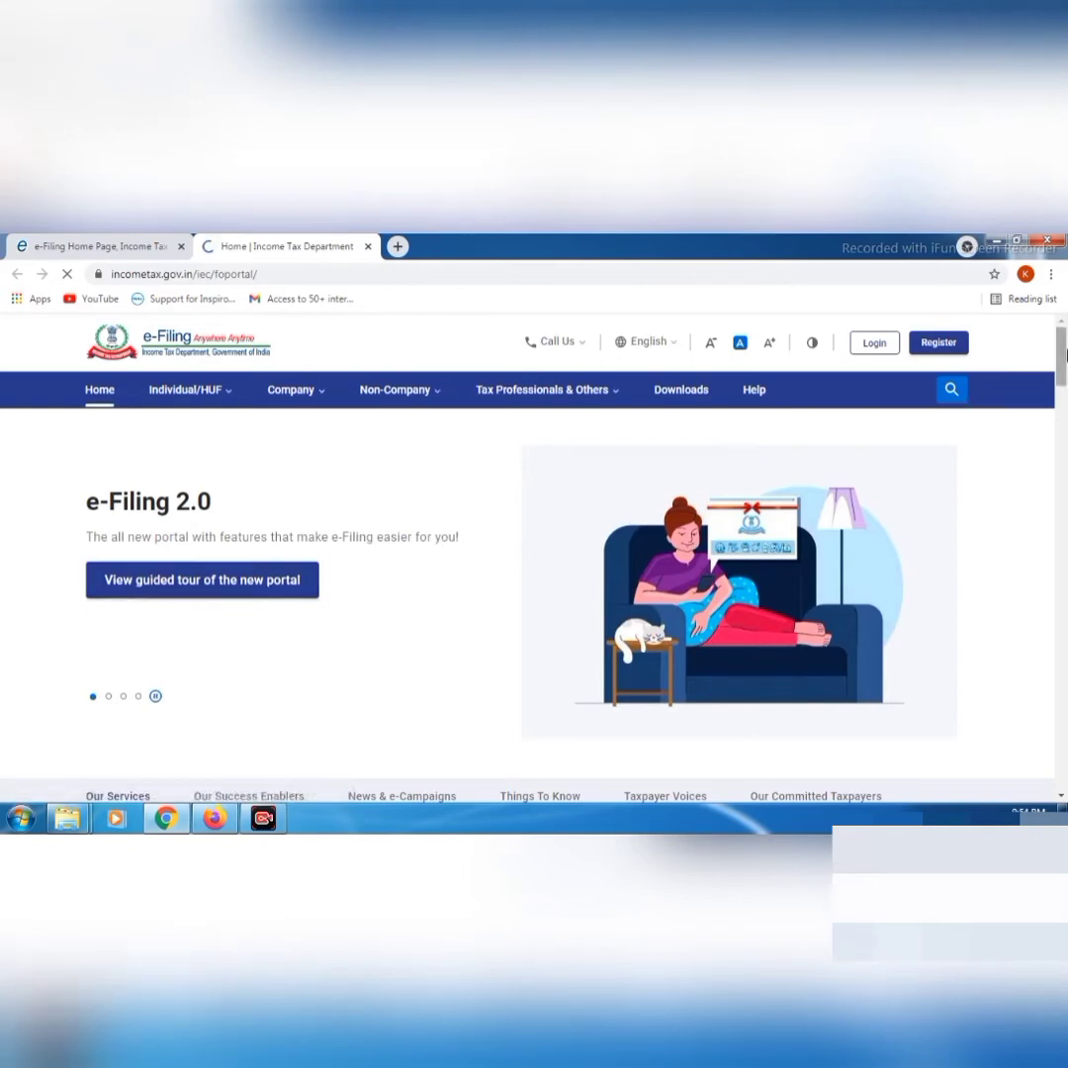
scroll(1063, 381, "down", 3)
mouse_move(1064, 381)
left_mouse_down()
mouse_move(1064, 665)
mouse_move(1064, 343)
left_mouse_up()
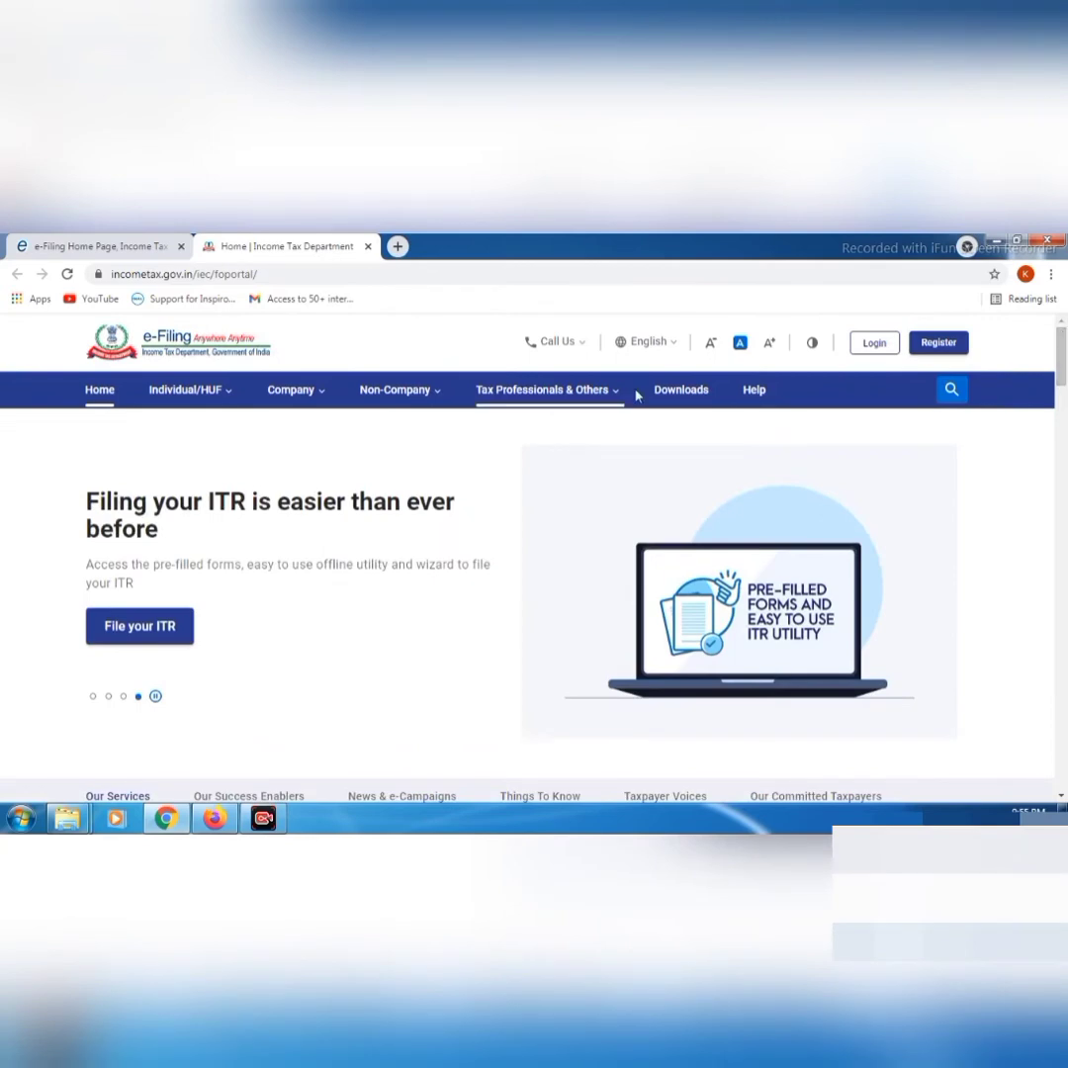
Browse the Individual/HUF, Company, Non-Company and Tax Professionals & Others > Chartered Accountants menus
mouse_move(294, 385)
mouse_move(226, 392)
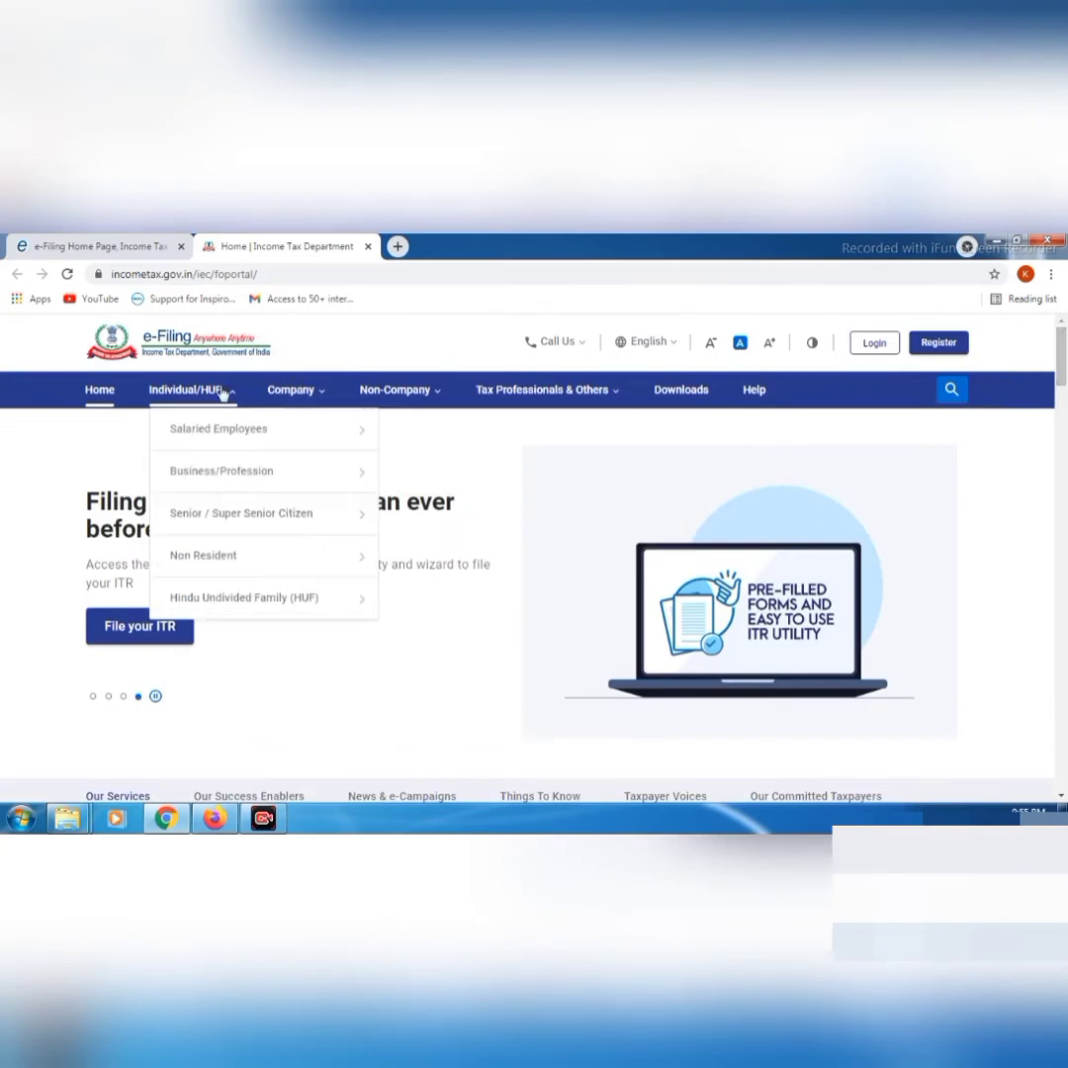
mouse_move(225, 428)
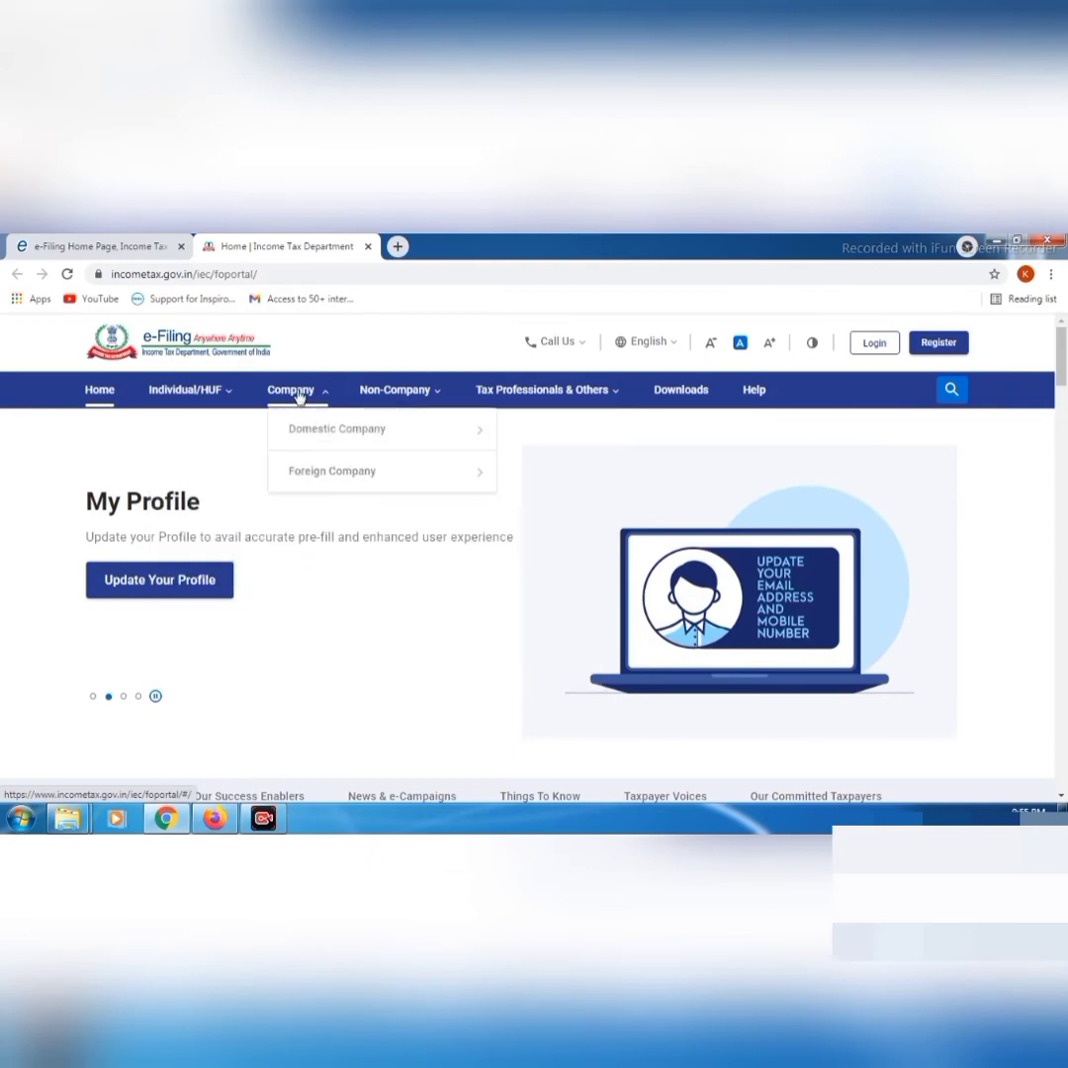
mouse_move(307, 435)
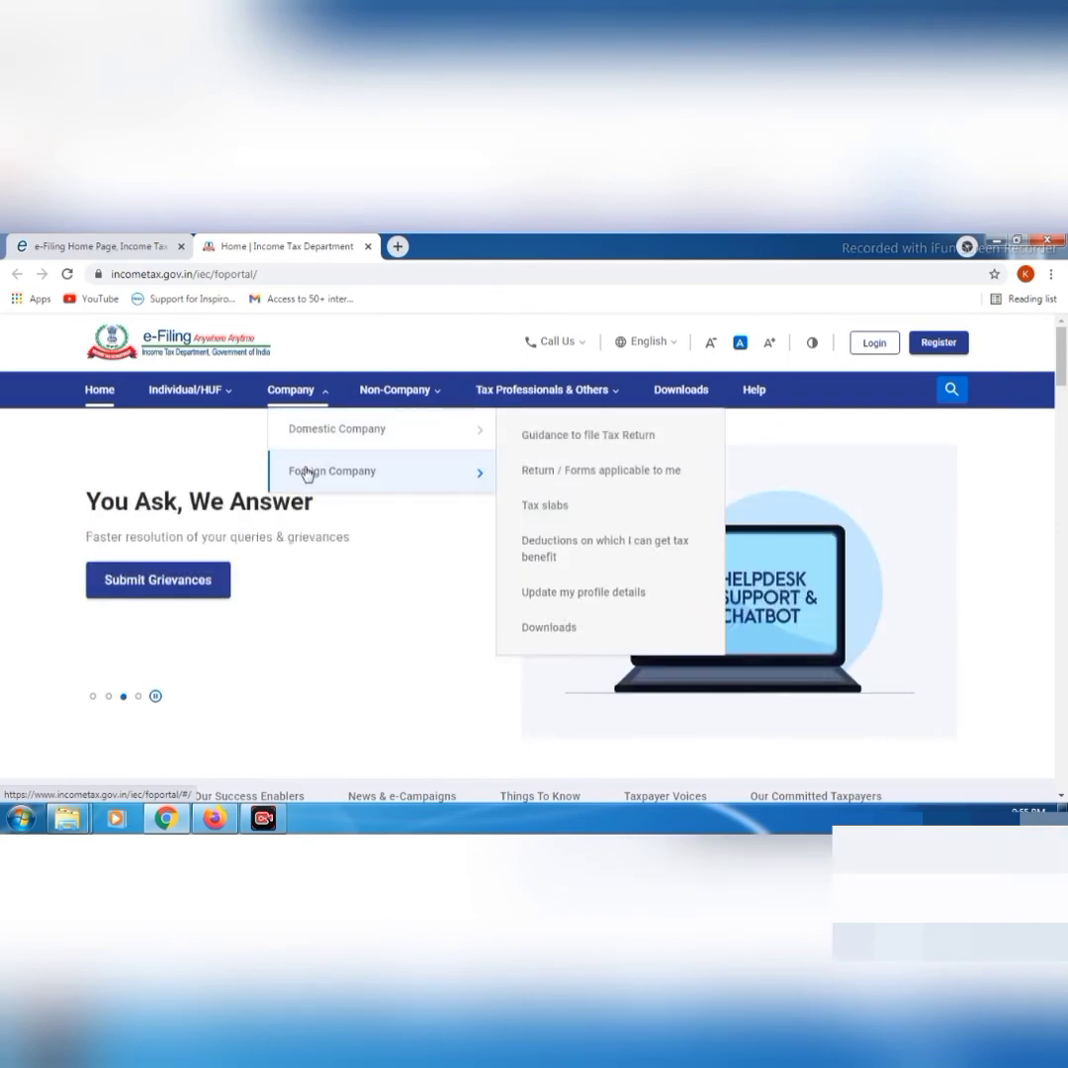
mouse_move(388, 392)
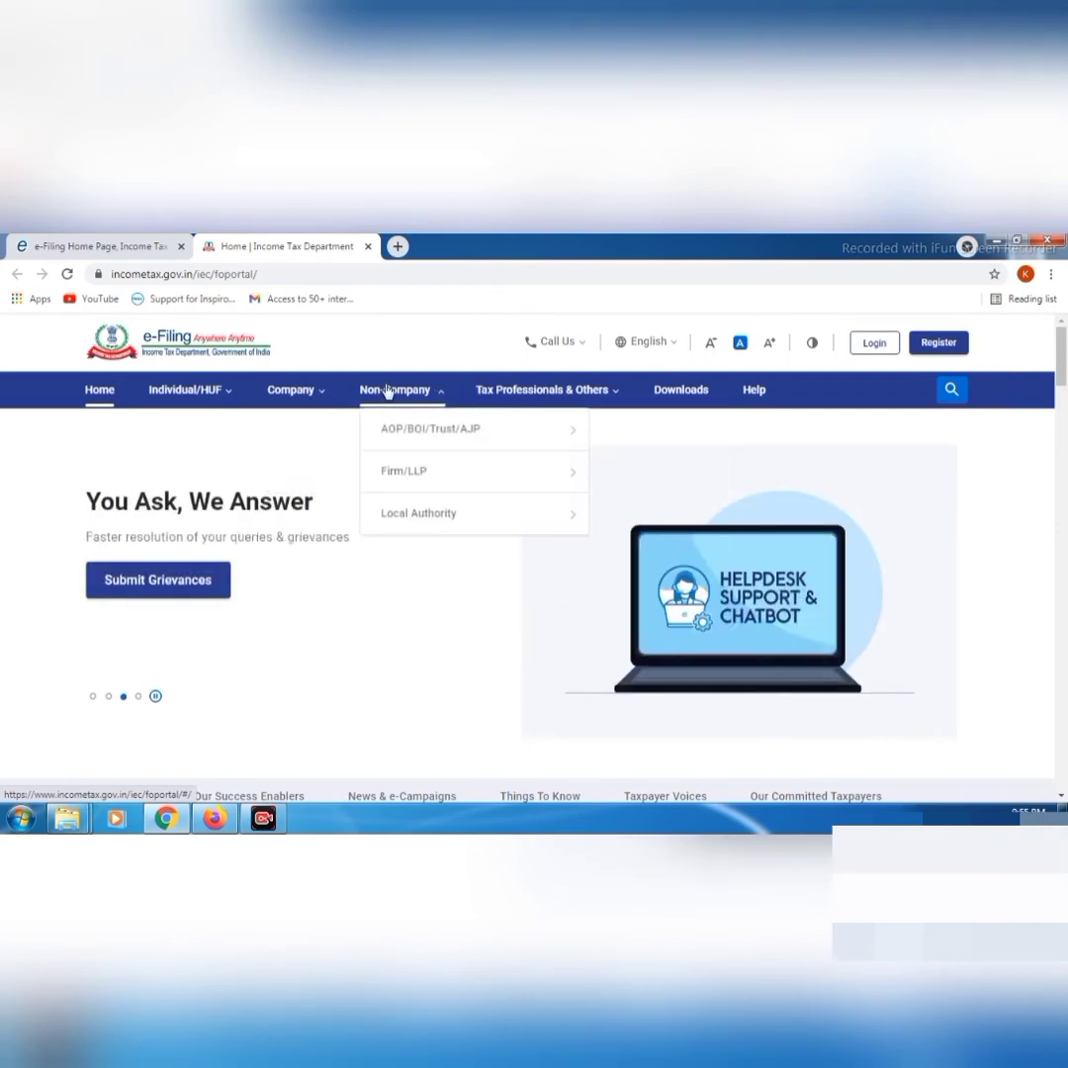
mouse_move(502, 396)
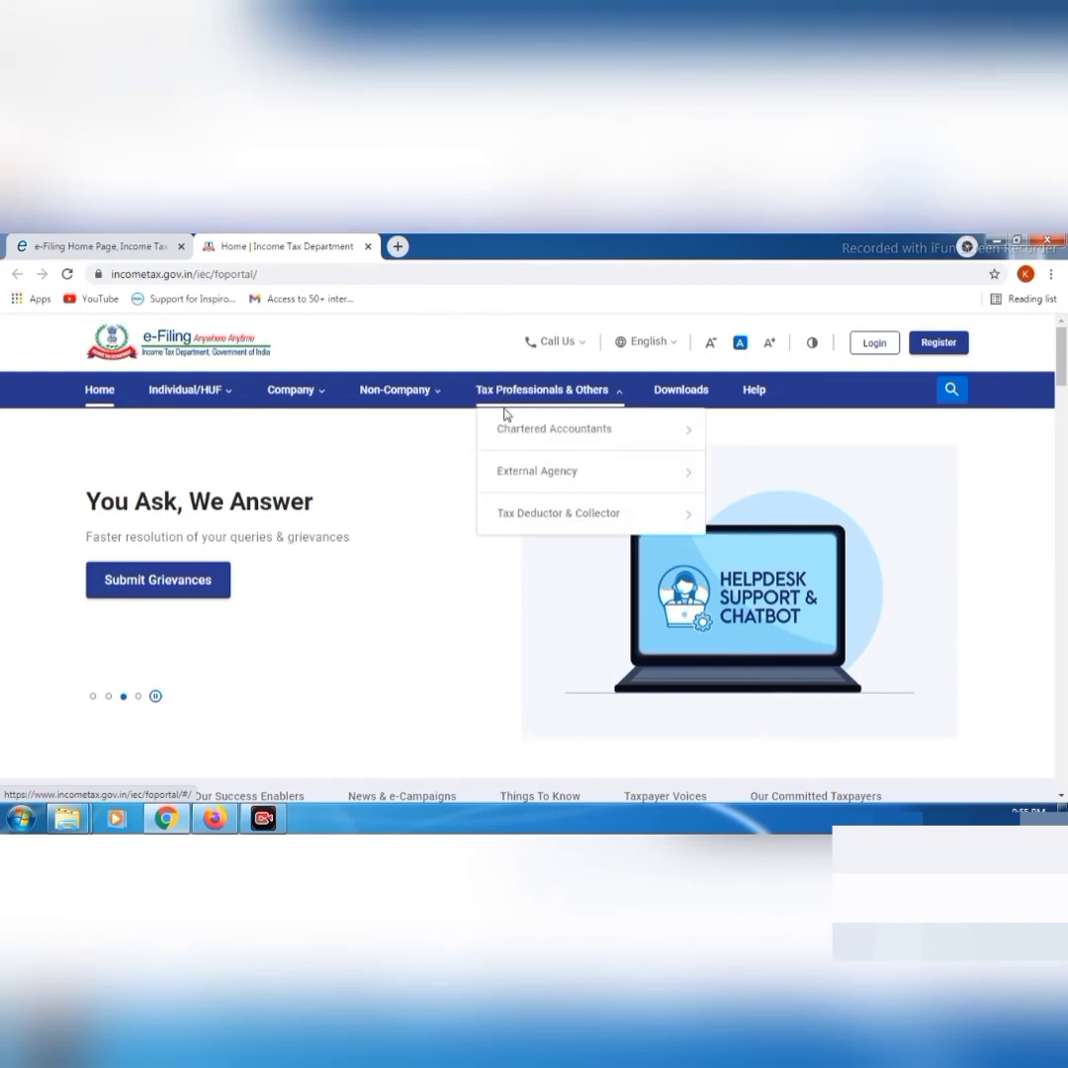
mouse_move(506, 432)
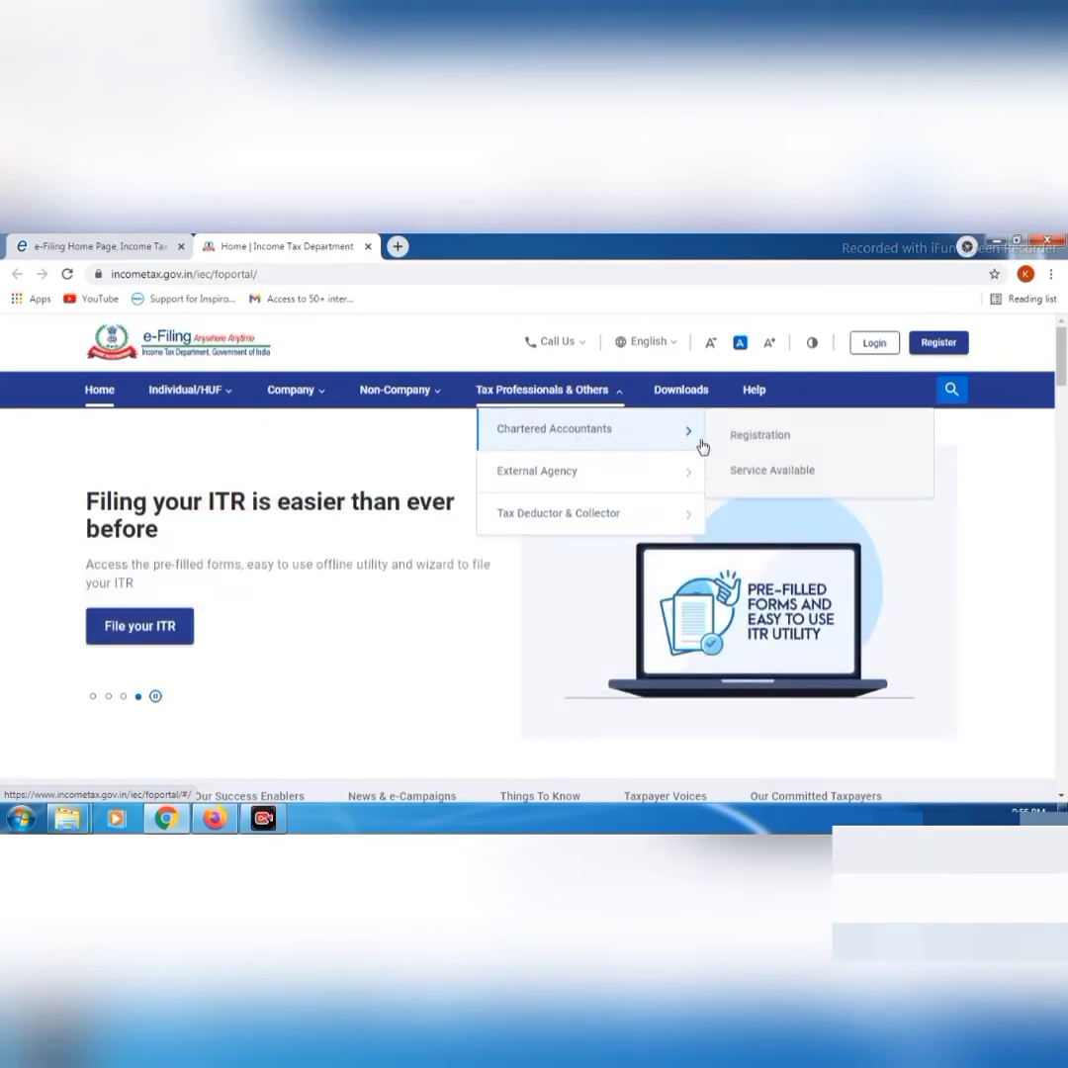
Read through the 'Register on the e-Filing Portal: For CA' guide, then reopen the Tax Professionals & Others menu
left_click(736, 445)
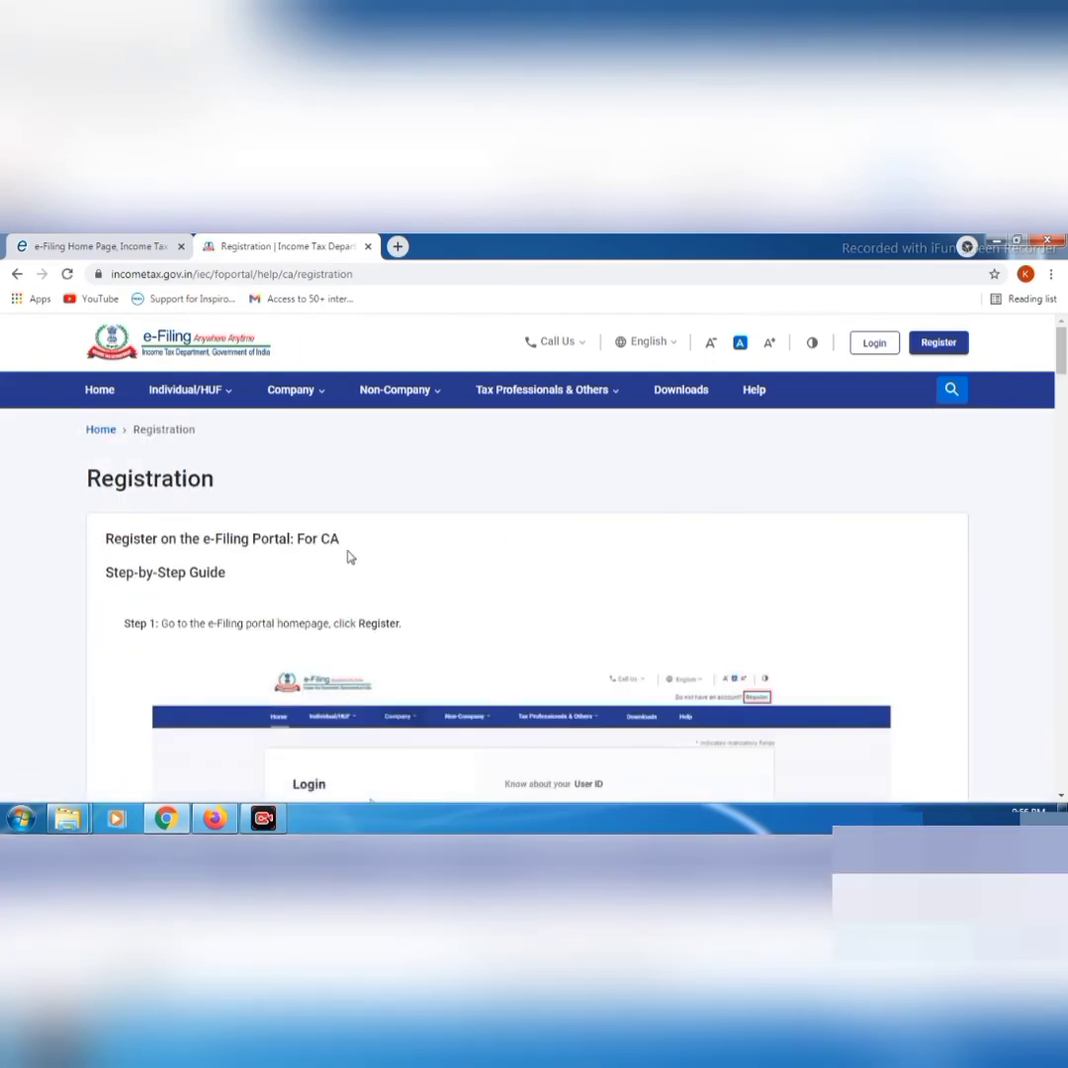
scroll(1065, 384, "down", 2)
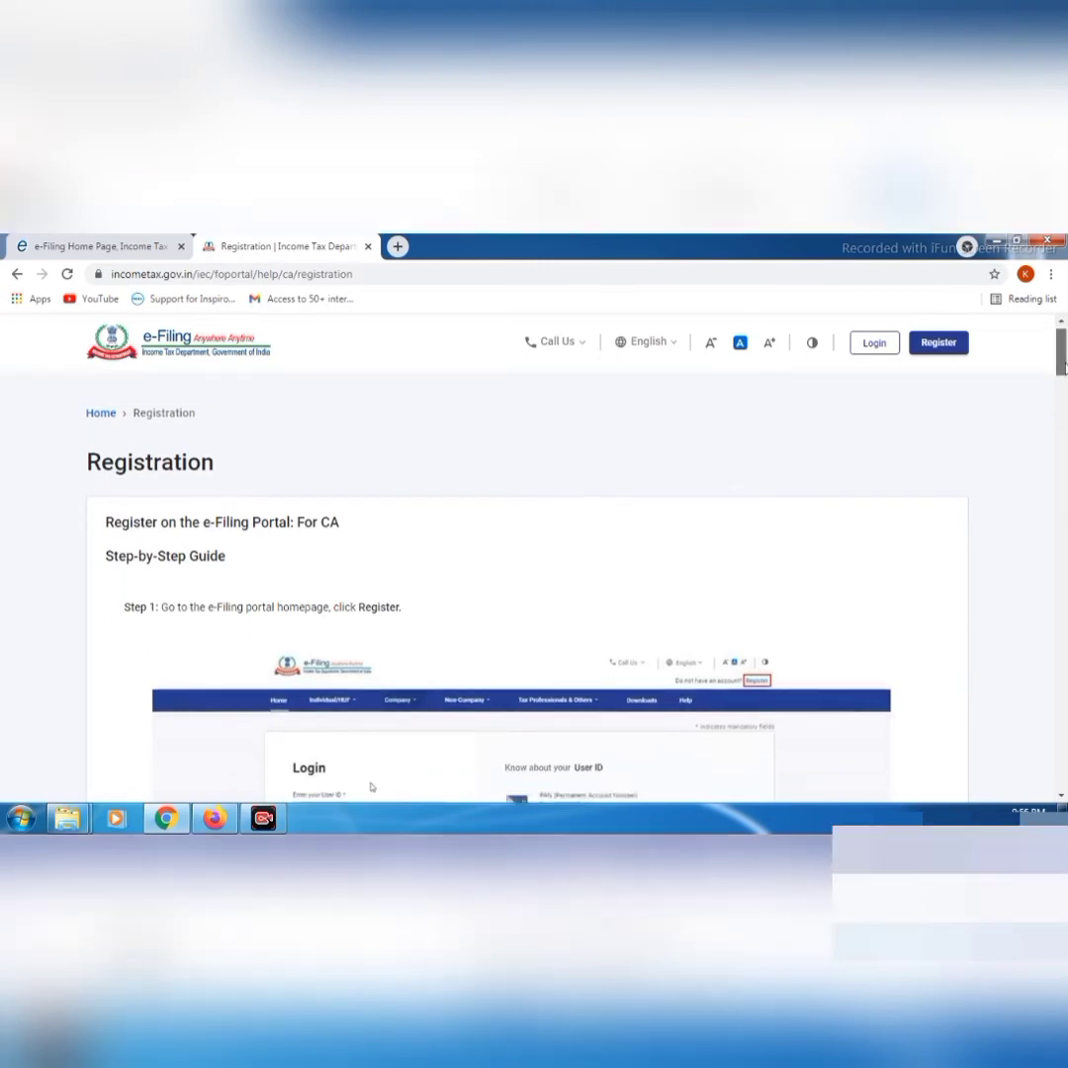
scroll(534, 583, "down", 4)
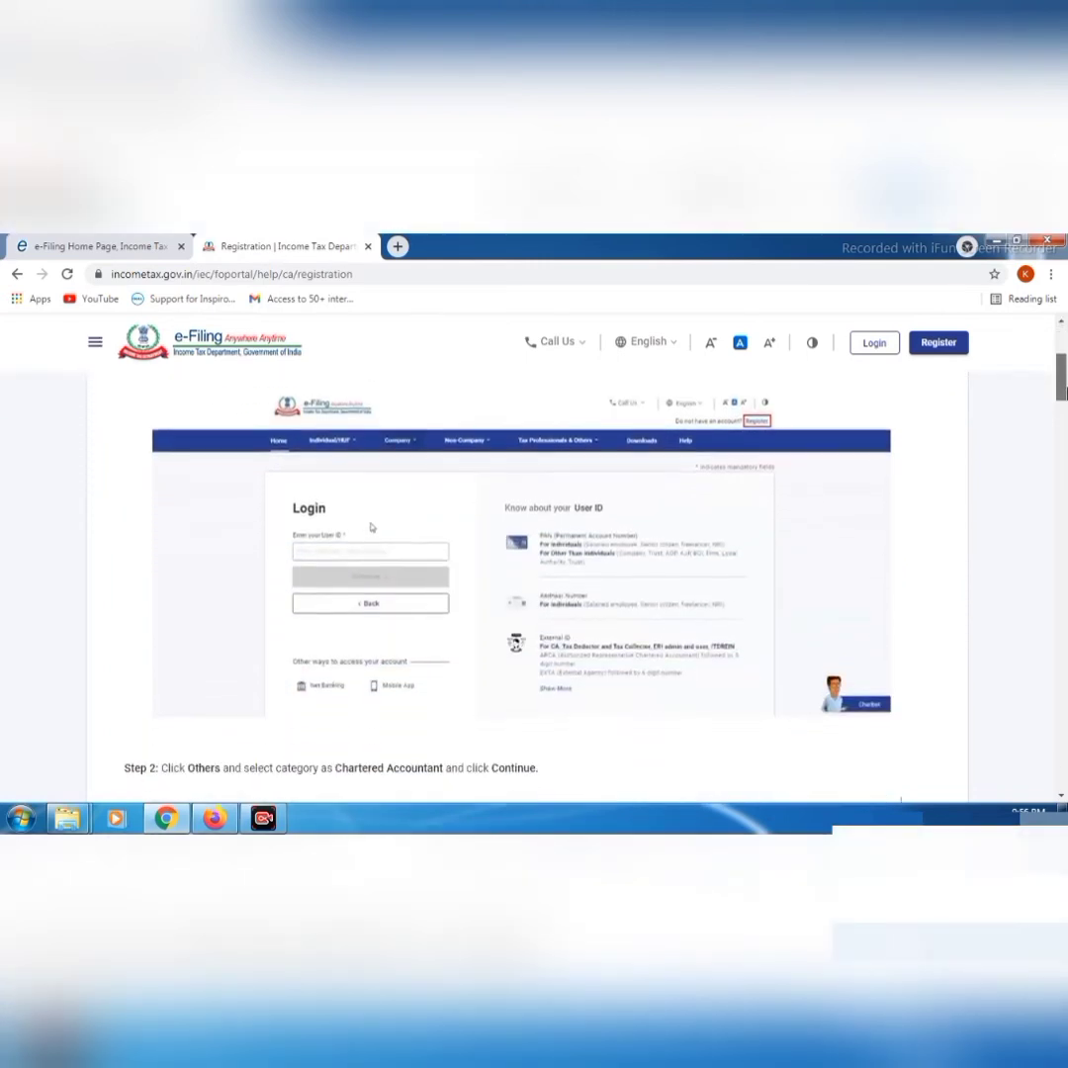
scroll(534, 584, "down", 5)
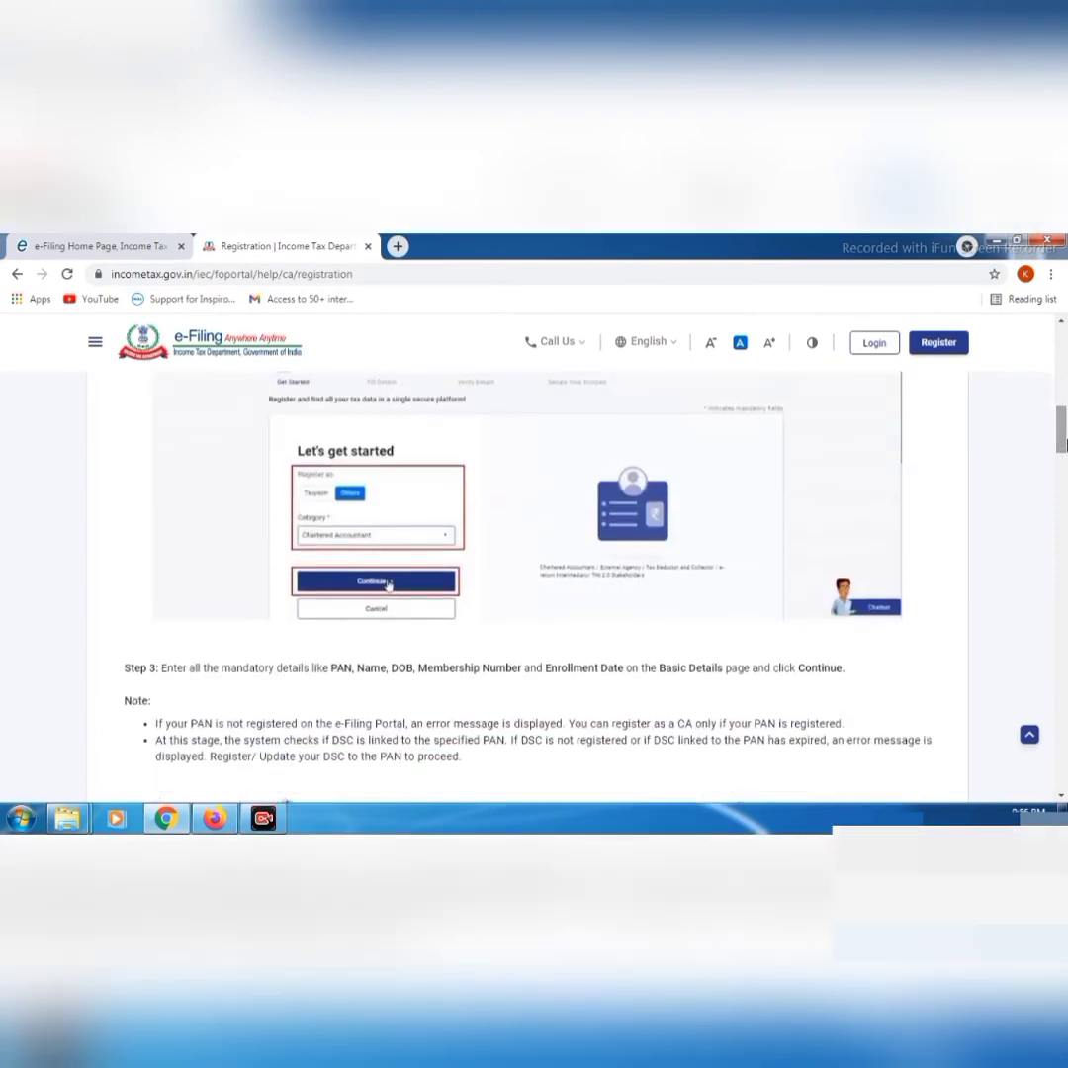
left_click_drag(1061, 439, 1065, 324)
left_click(593, 391)
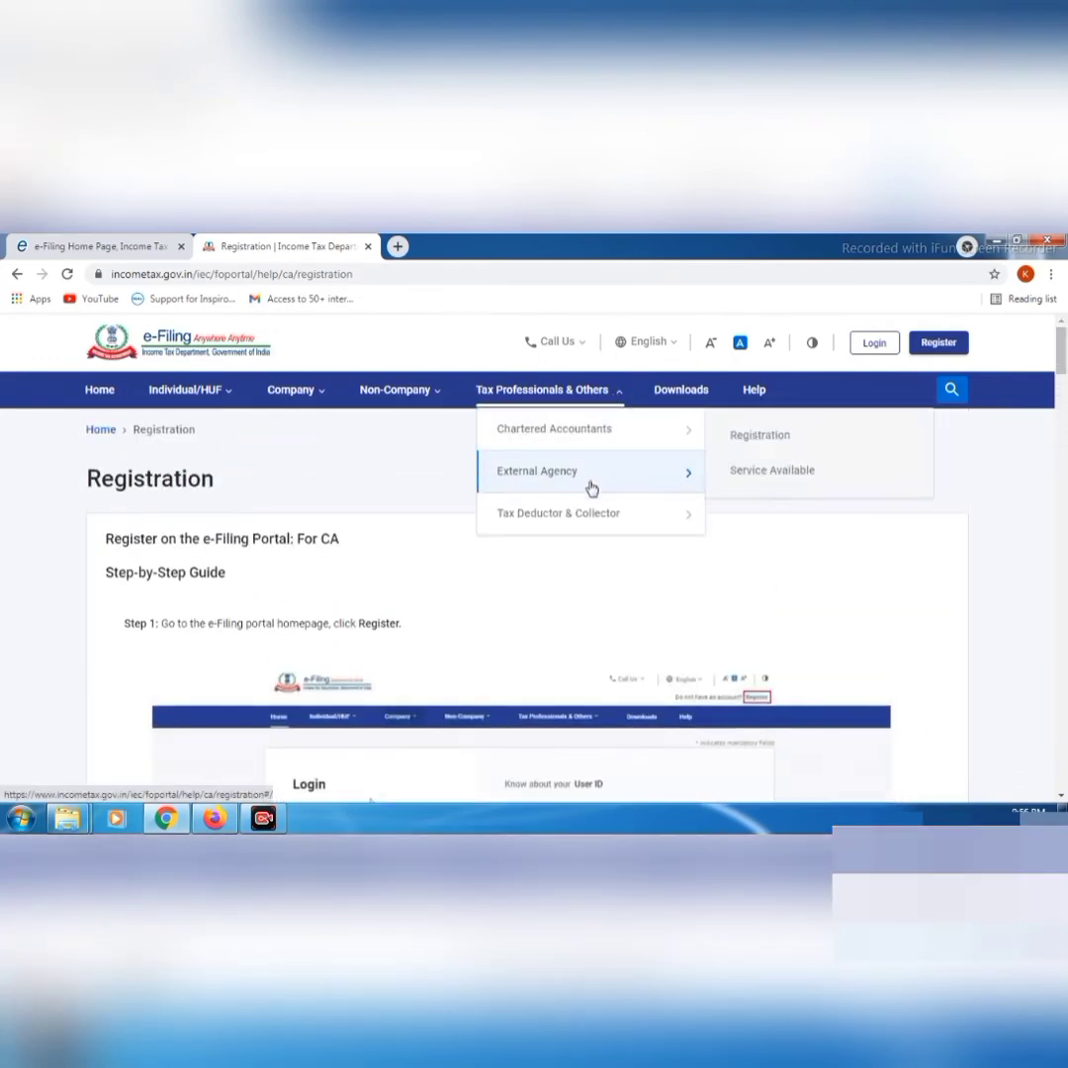
Go from the Tax Professionals submenu to the new portal's Login page
mouse_move(592, 510)
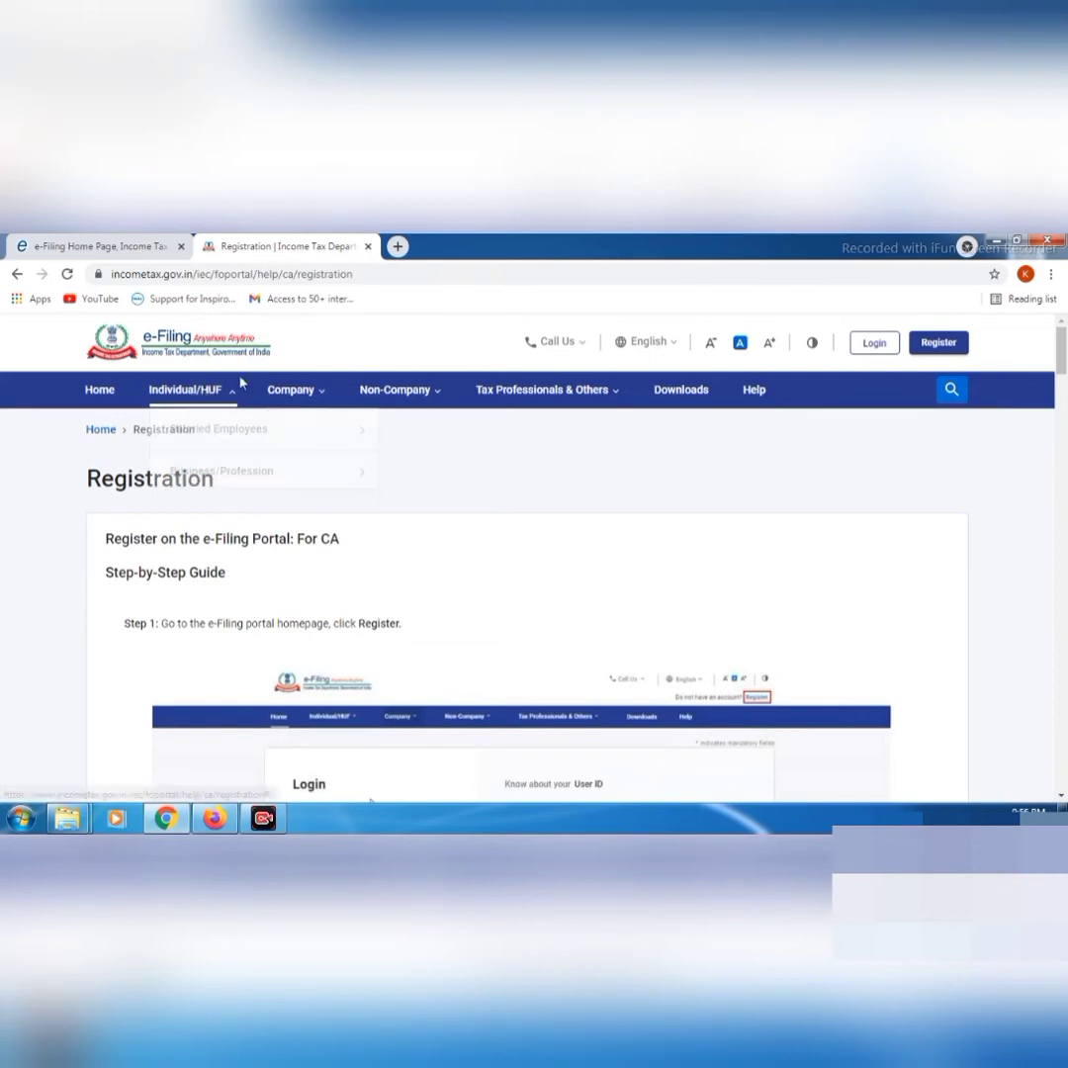
left_click(874, 346)
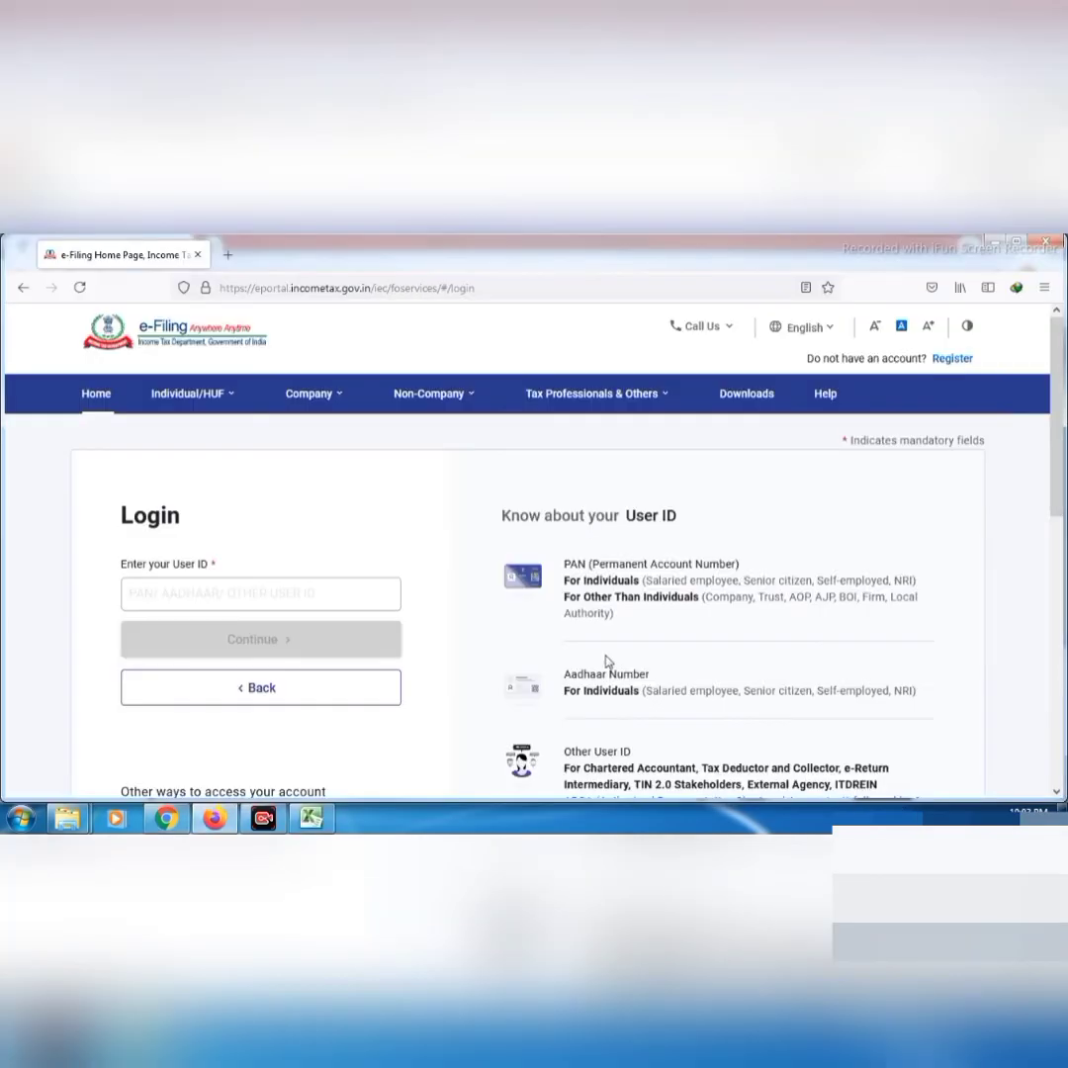
Enter the taxpayer's PAN as the User ID and continue to the password step
left_click(256, 596)
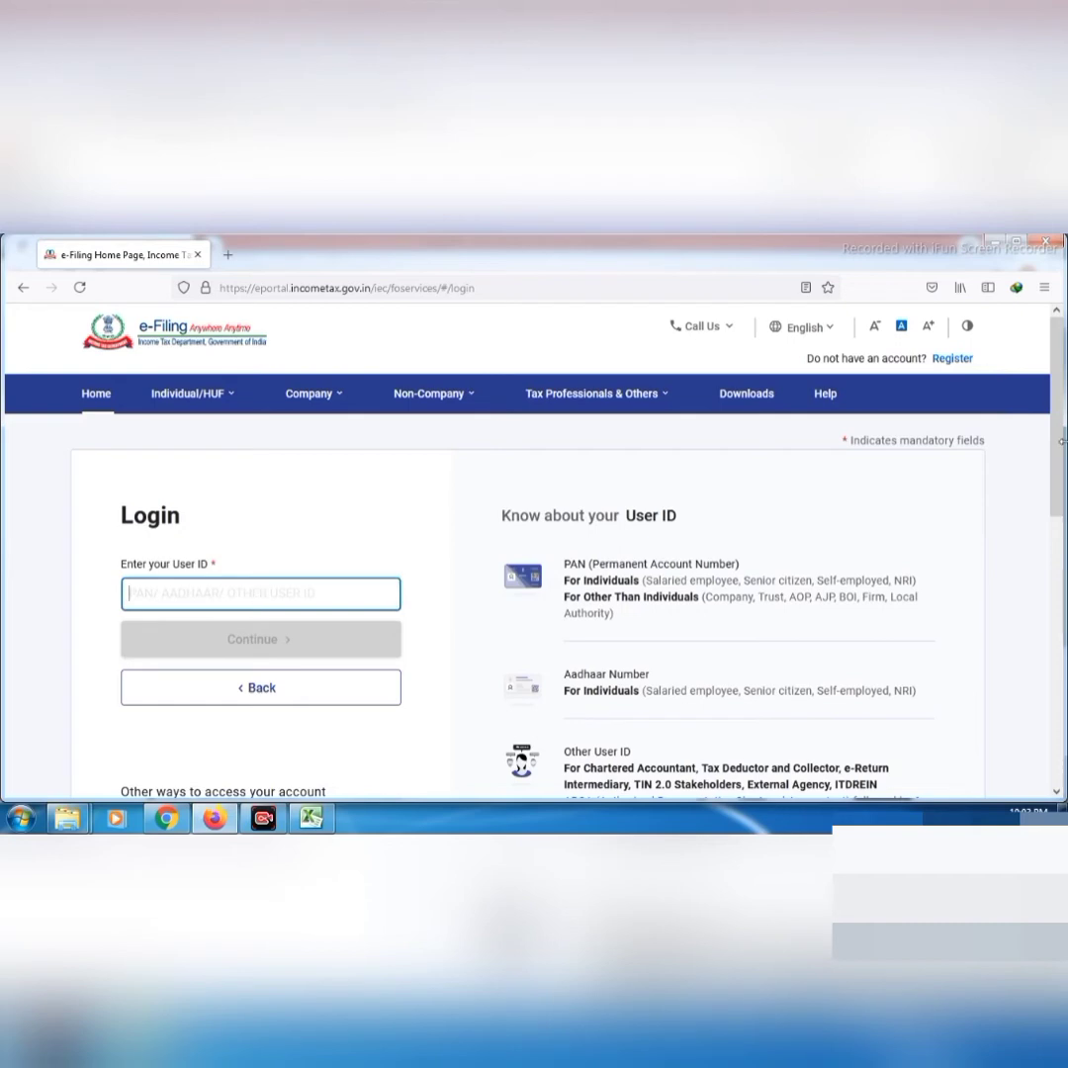
mouse_move(1061, 443)
left_mouse_down()
mouse_move(1066, 497)
mouse_move(1062, 438)
left_mouse_up()
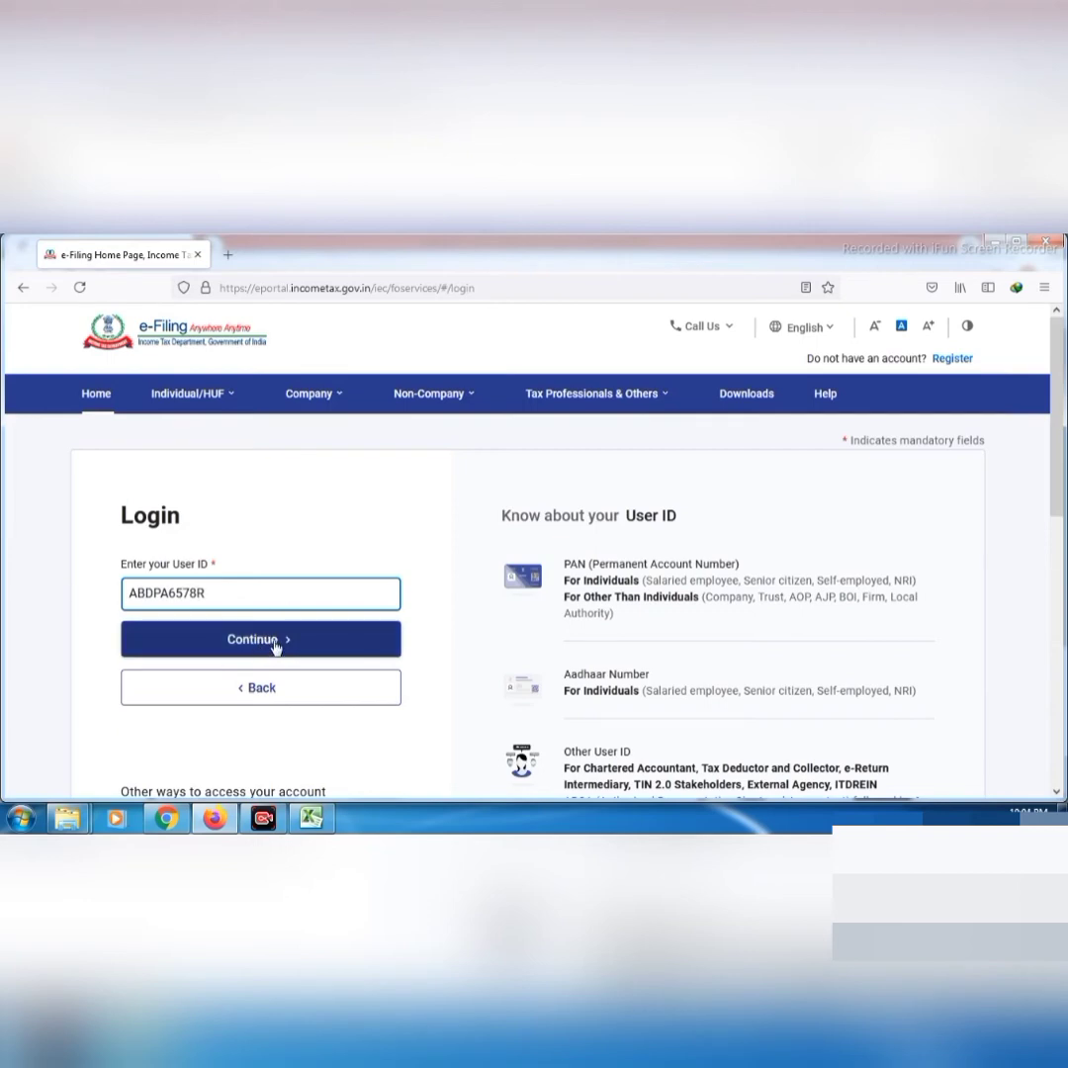
left_click(279, 645)
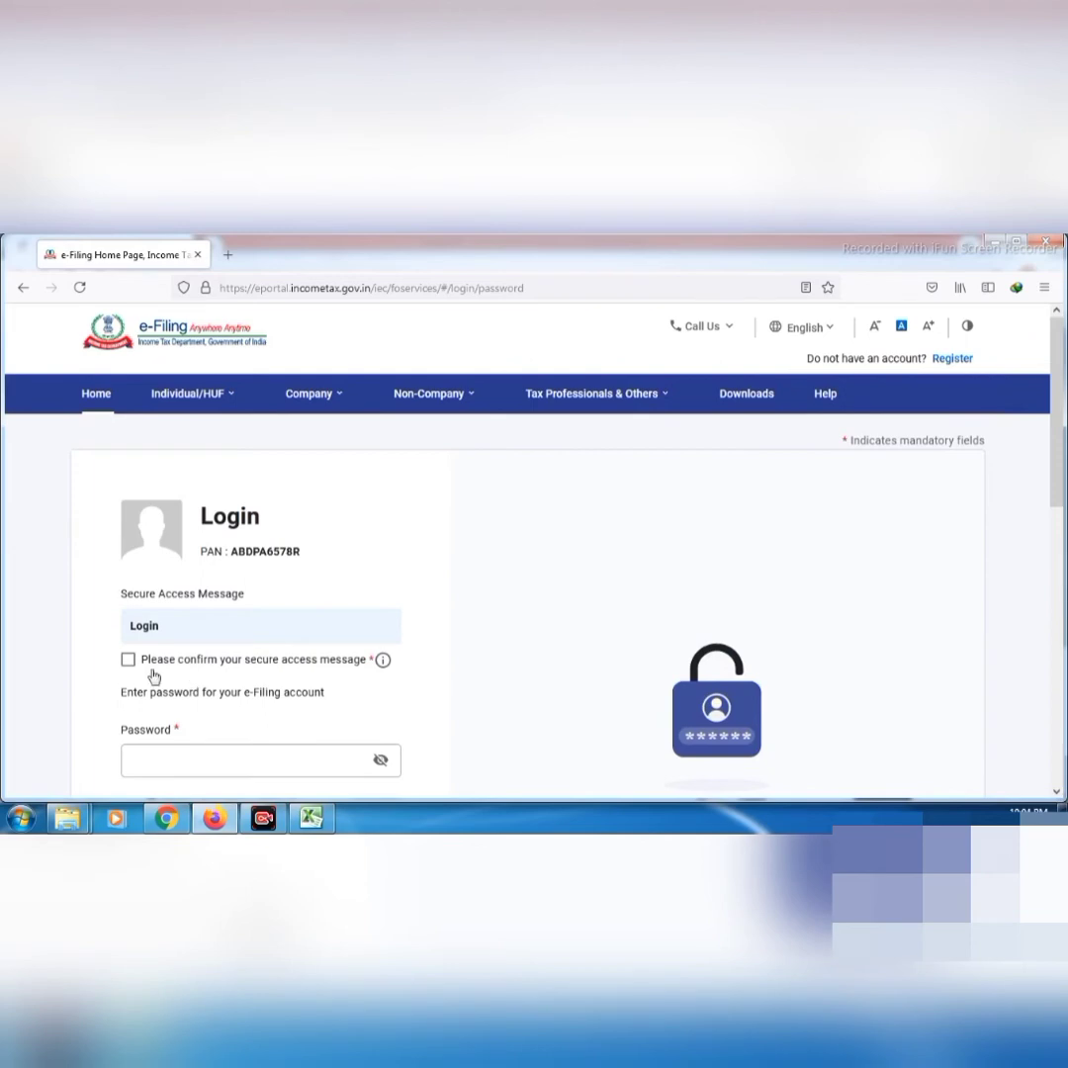
Confirm the secure access message, paste the account password and log in
left_click(128, 660)
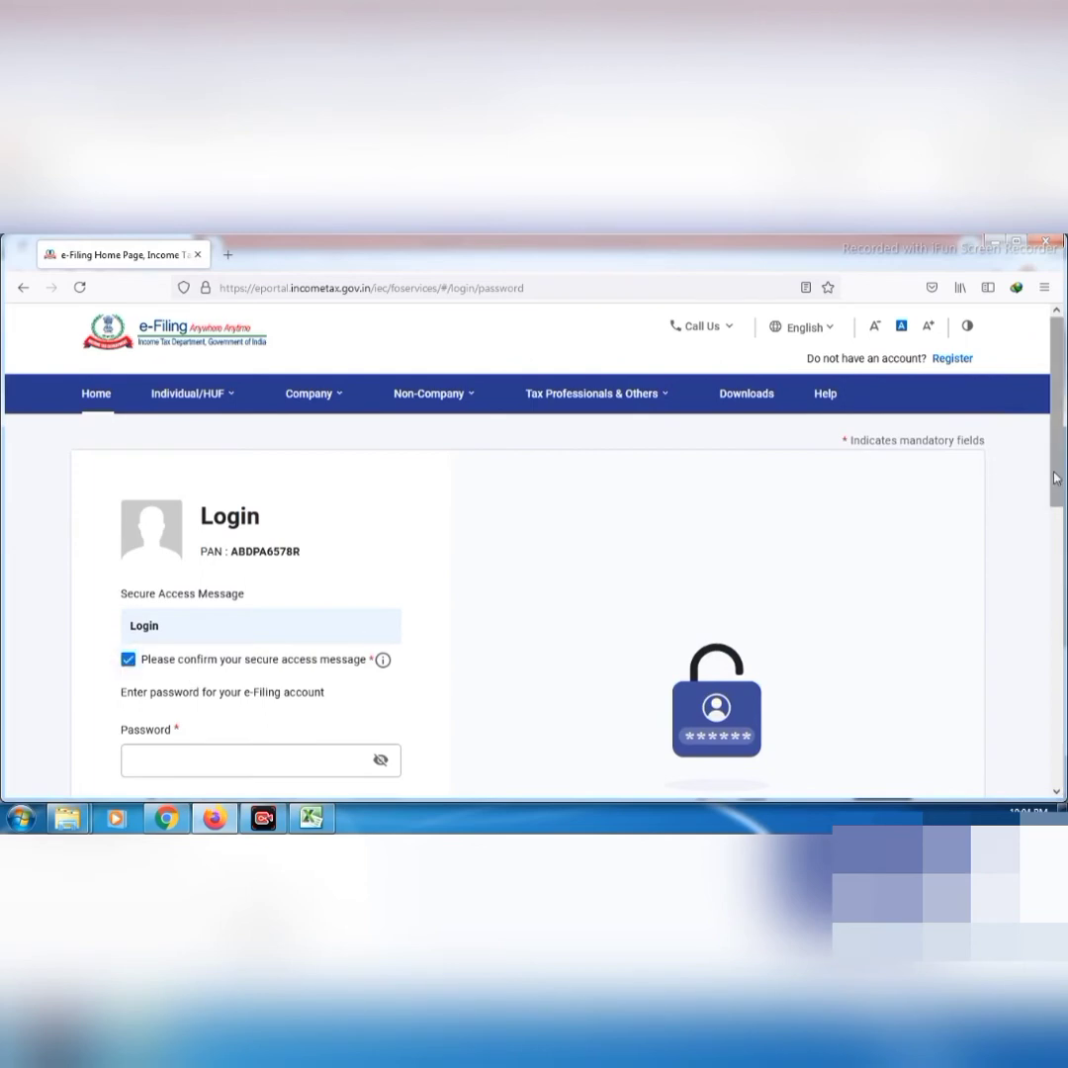
left_click(263, 761)
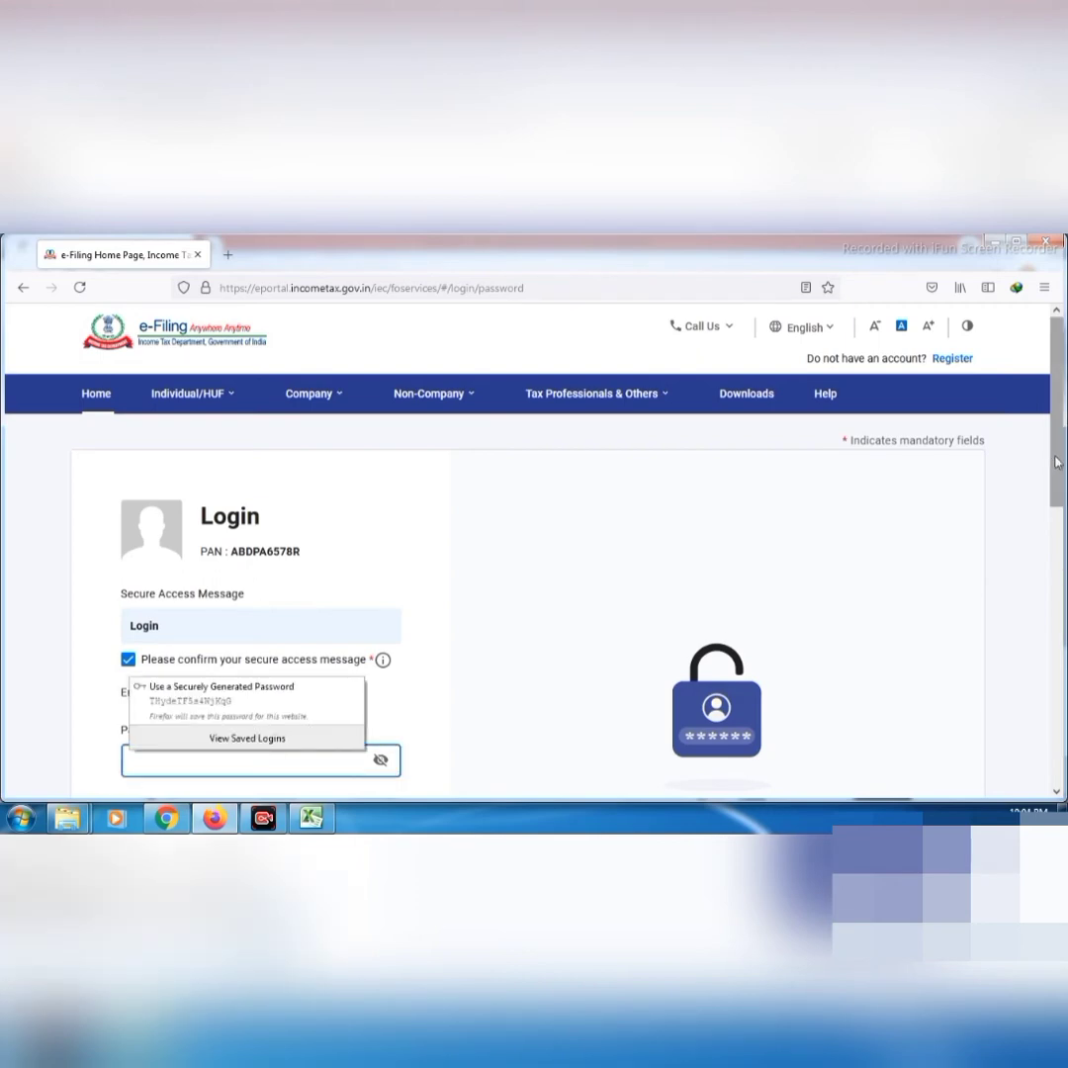
left_click_drag(1057, 462, 1062, 514)
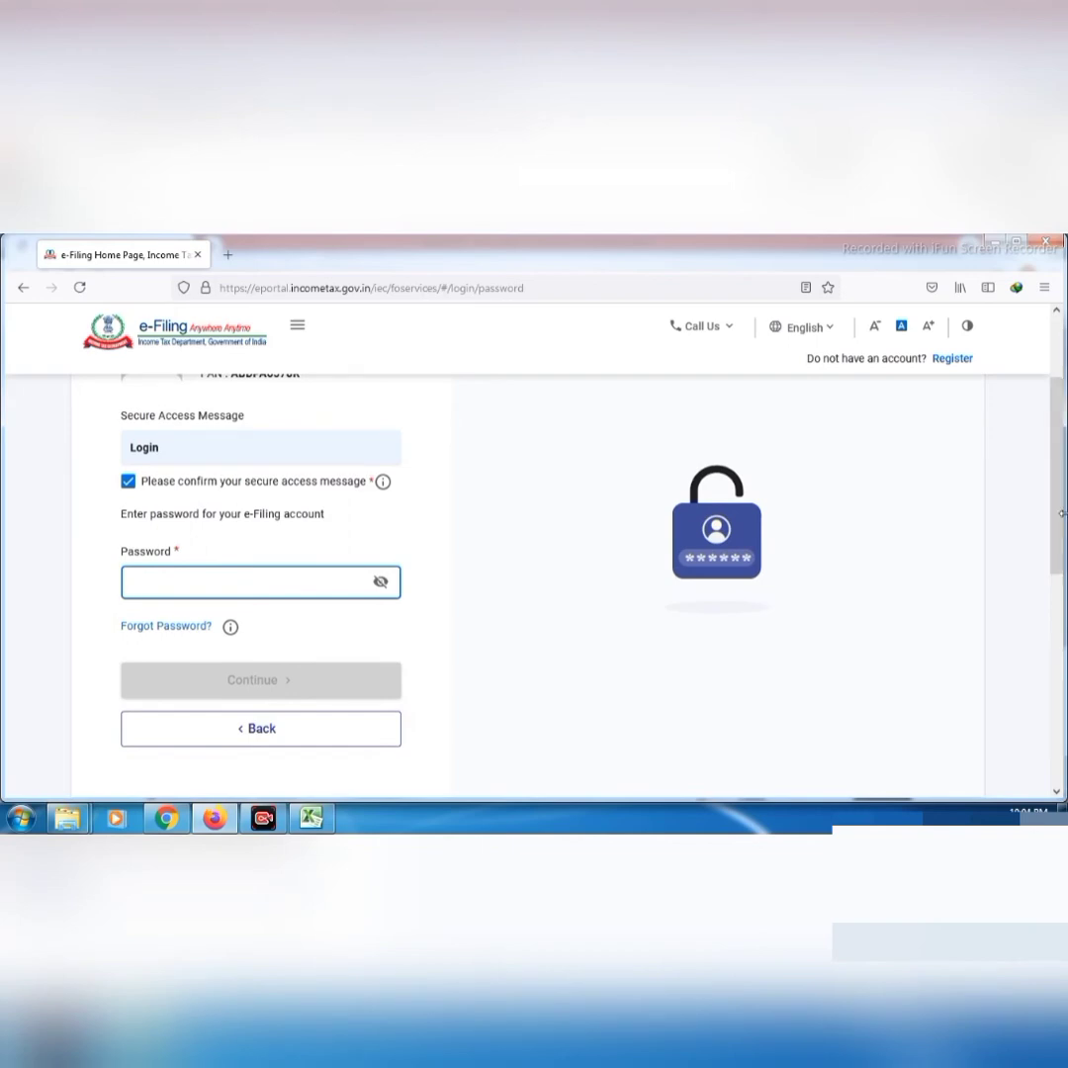
key("ctrl+v")
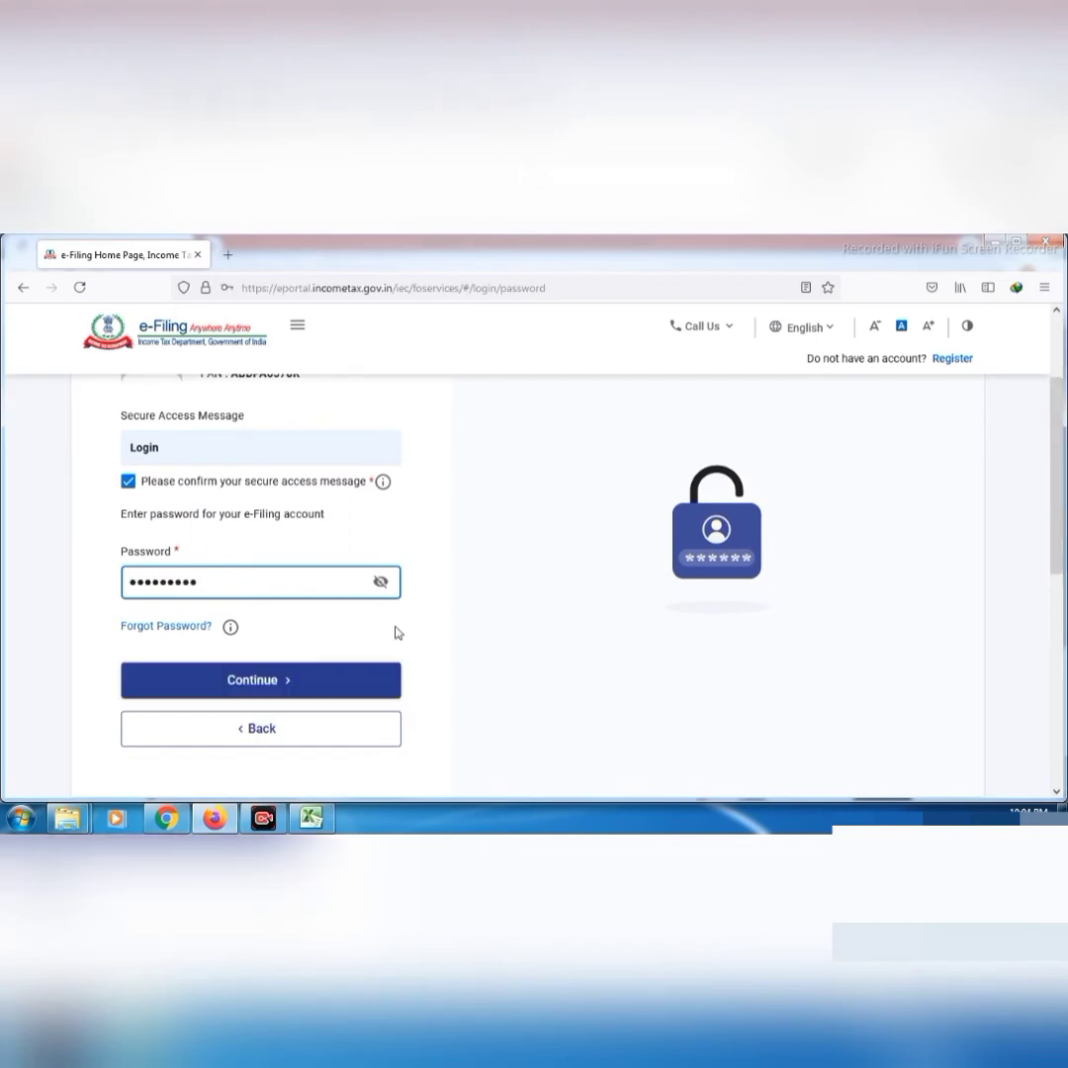
left_click(338, 675)
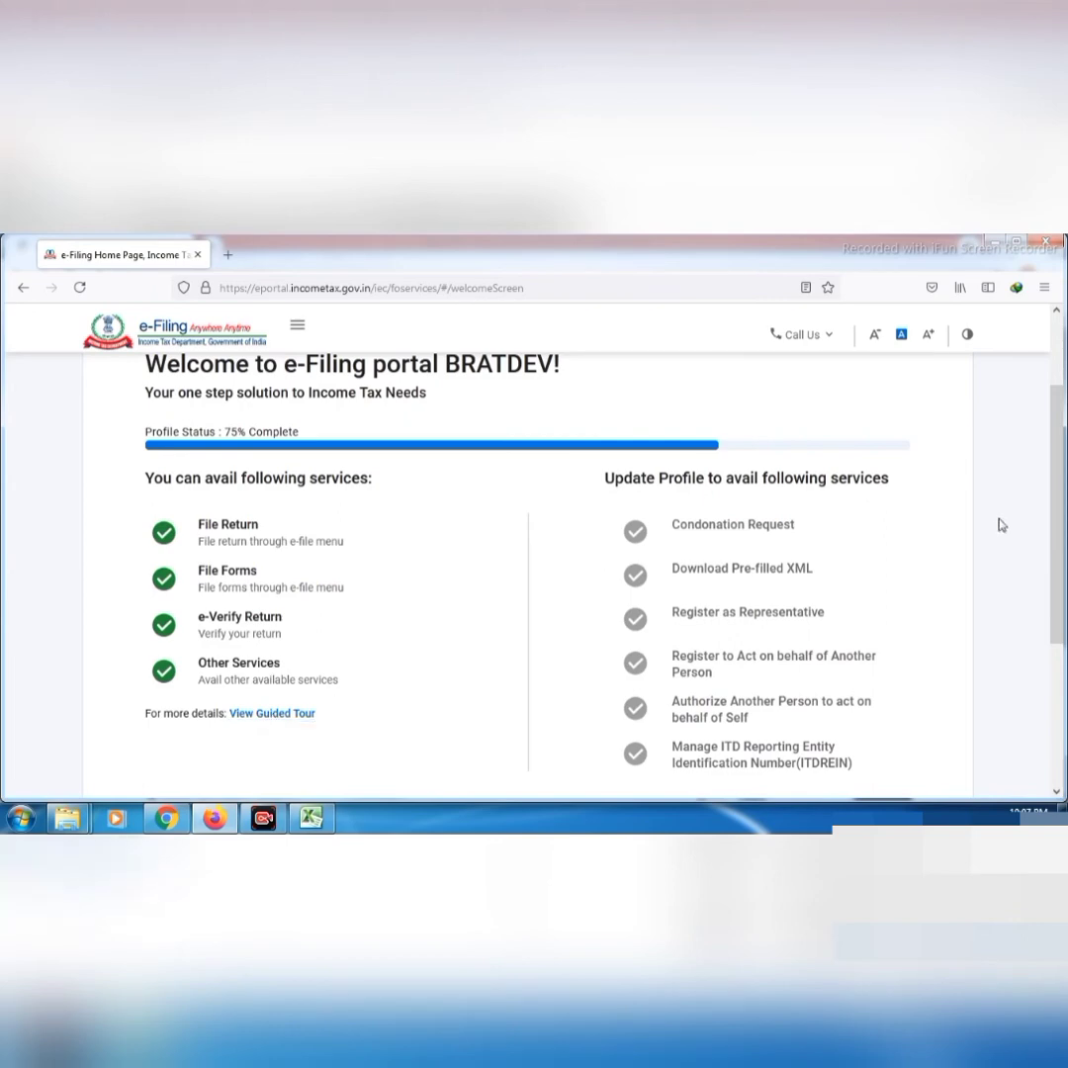
Scroll down the welcome screen and skip the profile update
left_click_drag(1062, 524, 1062, 655)
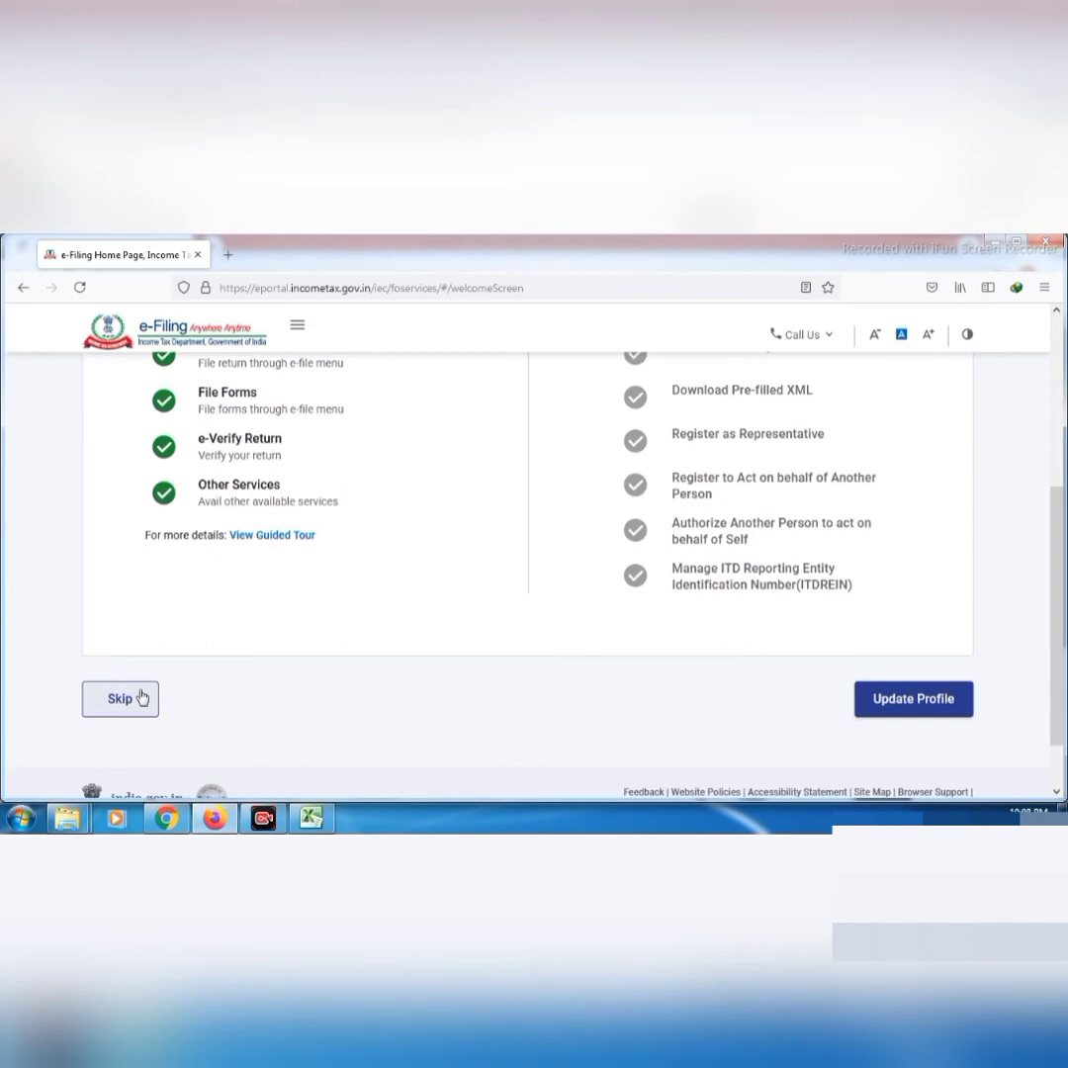
left_click(123, 702)
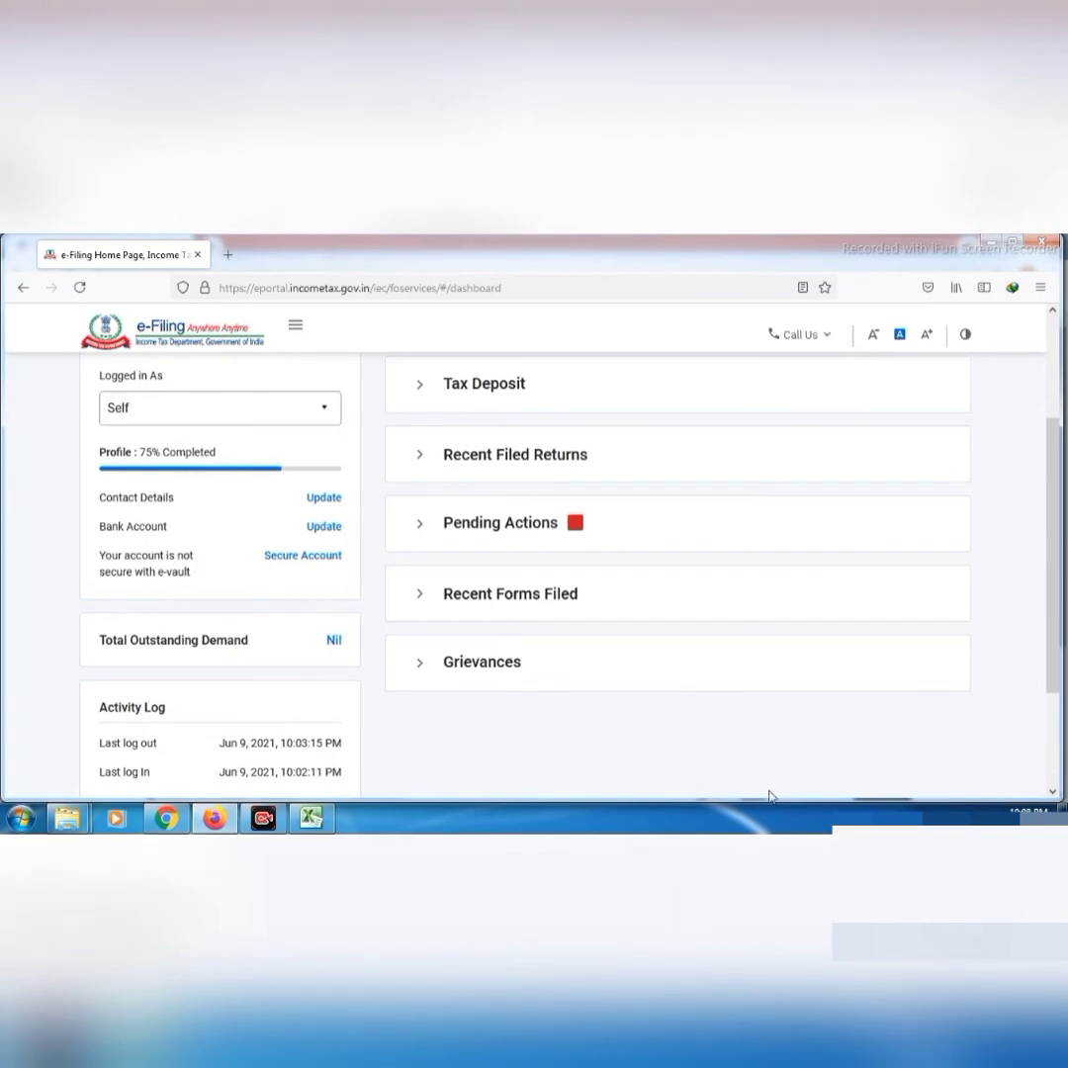
Expand Recent Filed Returns, Tax Deposit, Pending Actions, Recent Forms Filed and Grievances, then return to the top
scroll(651, 625, "up", 1)
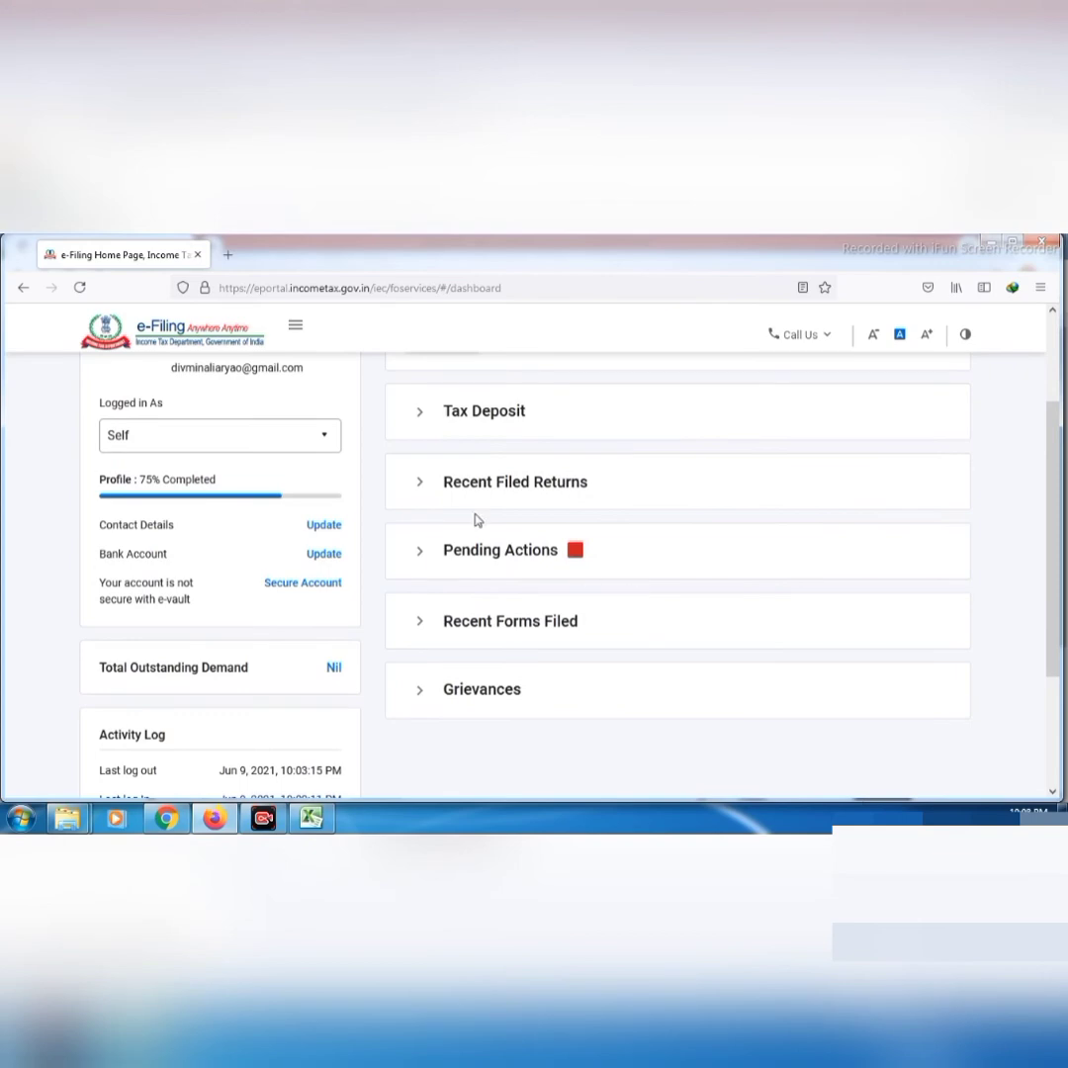
left_click(455, 489)
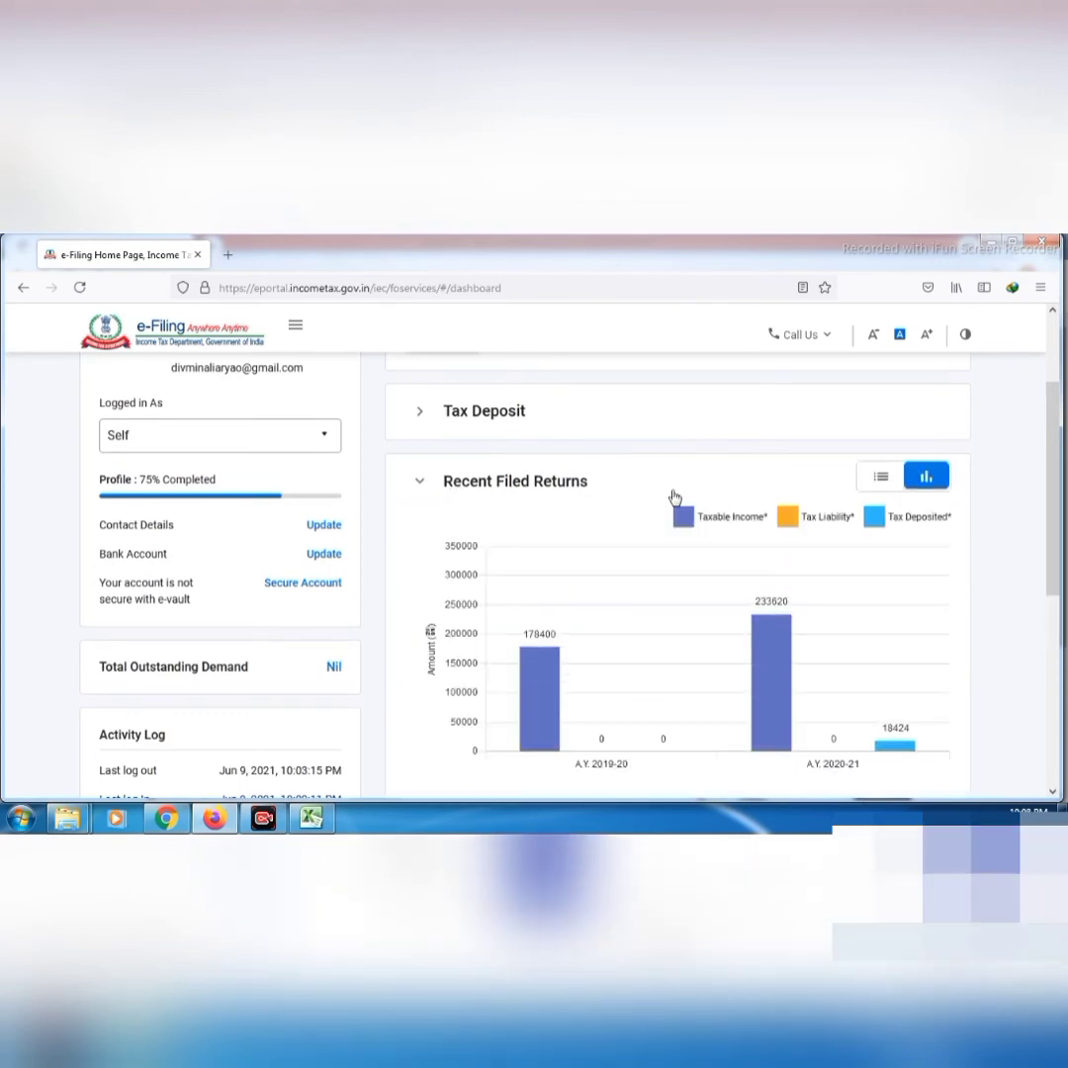
left_click(498, 429)
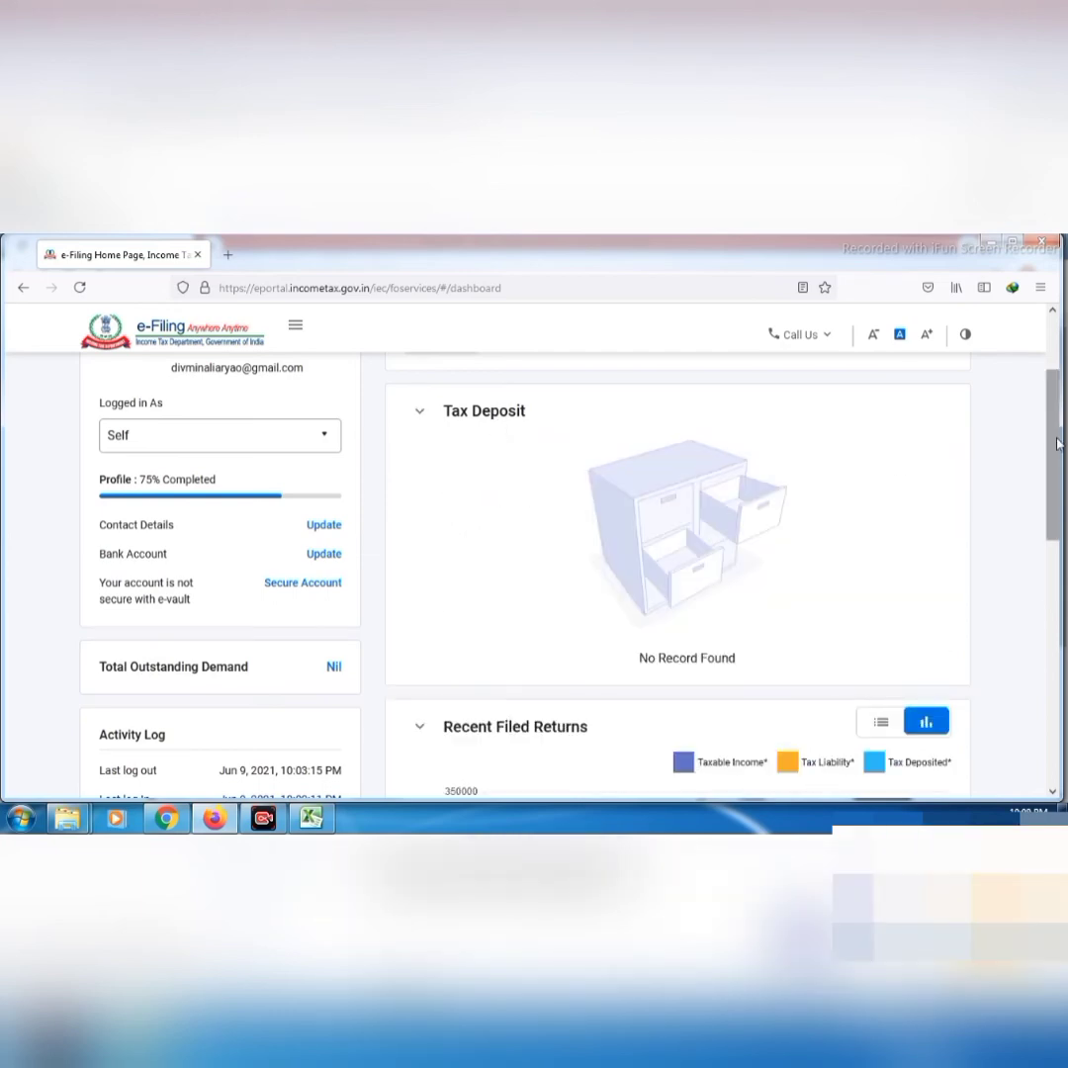
left_click_drag(1058, 444, 1065, 648)
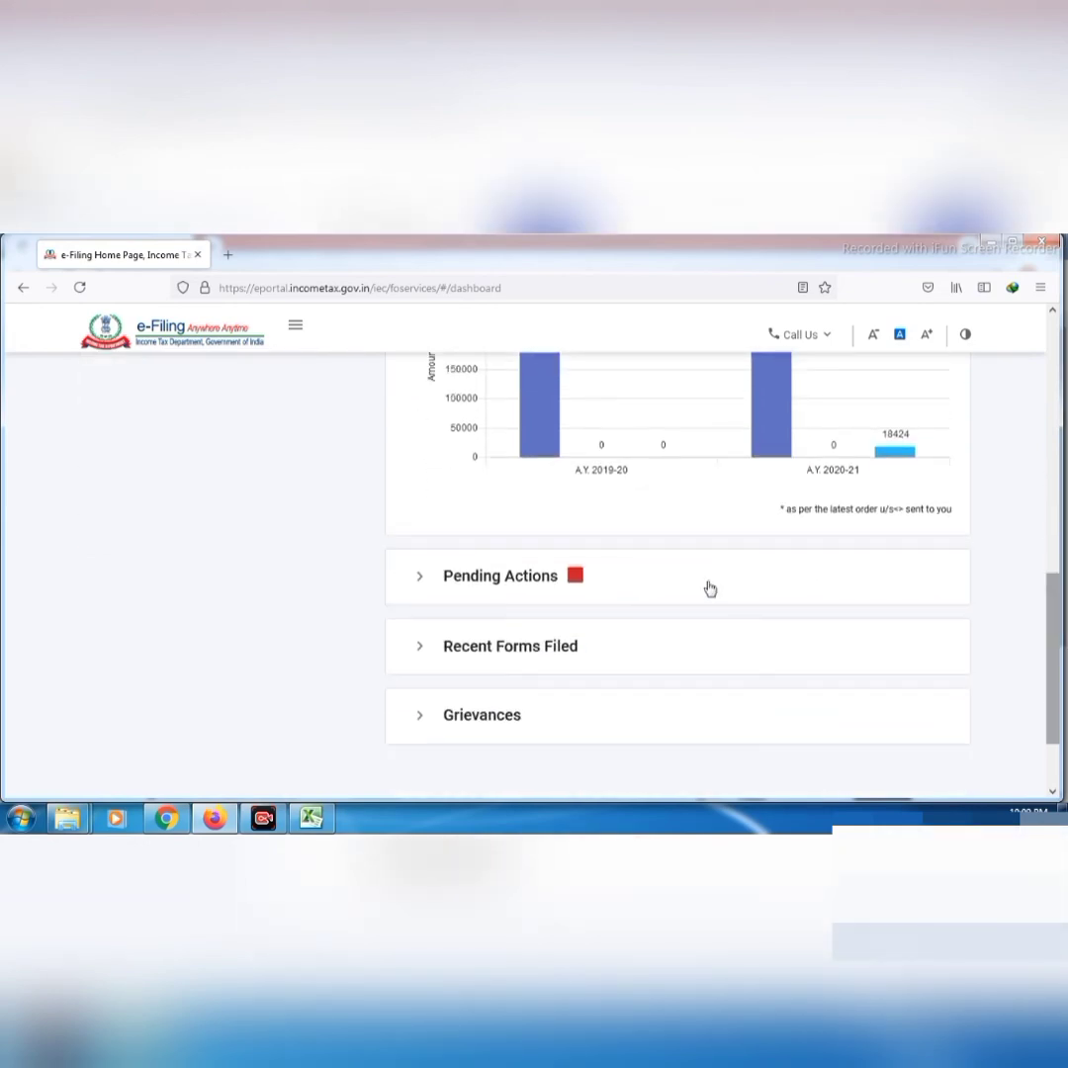
left_click(491, 577)
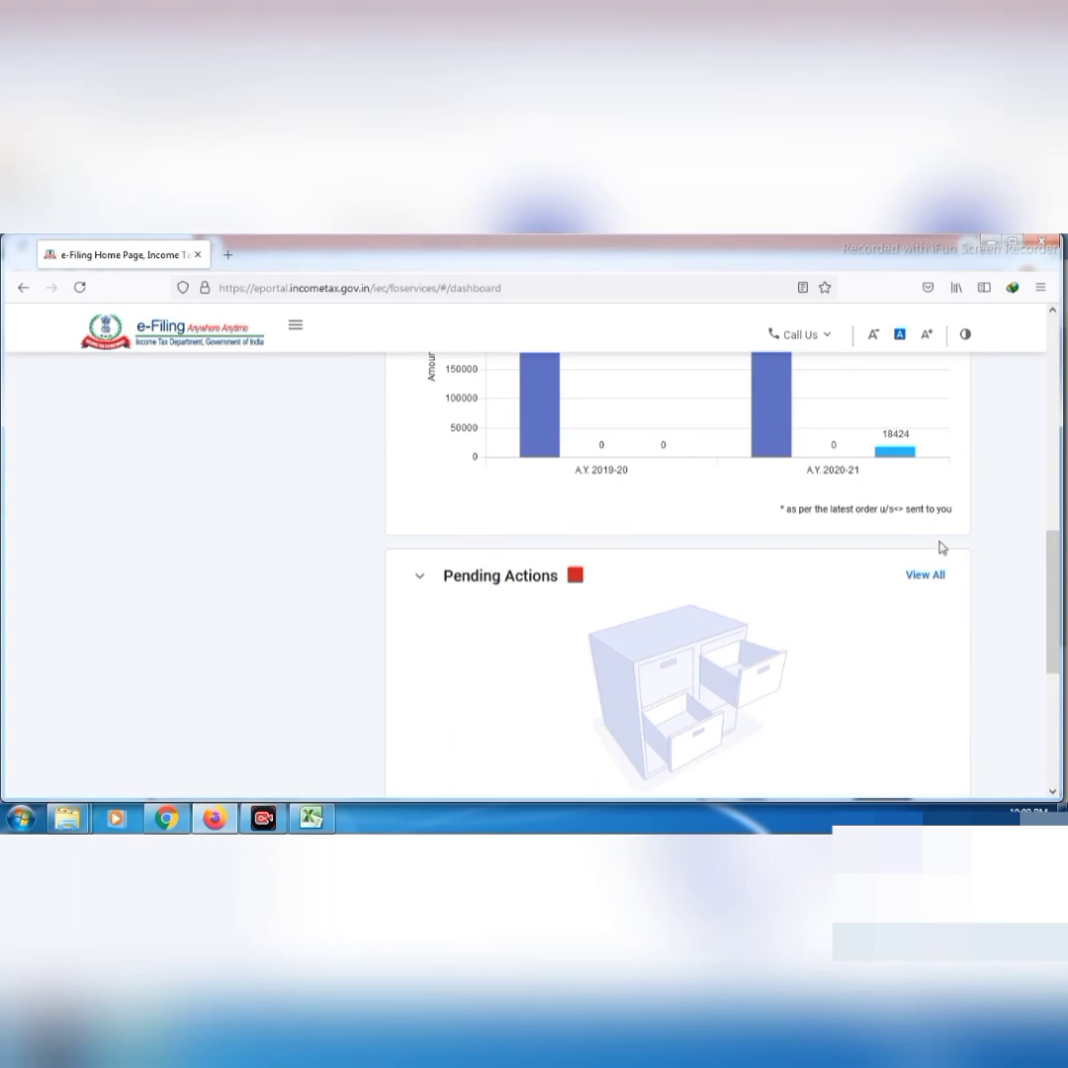
left_click_drag(1056, 571, 1058, 649)
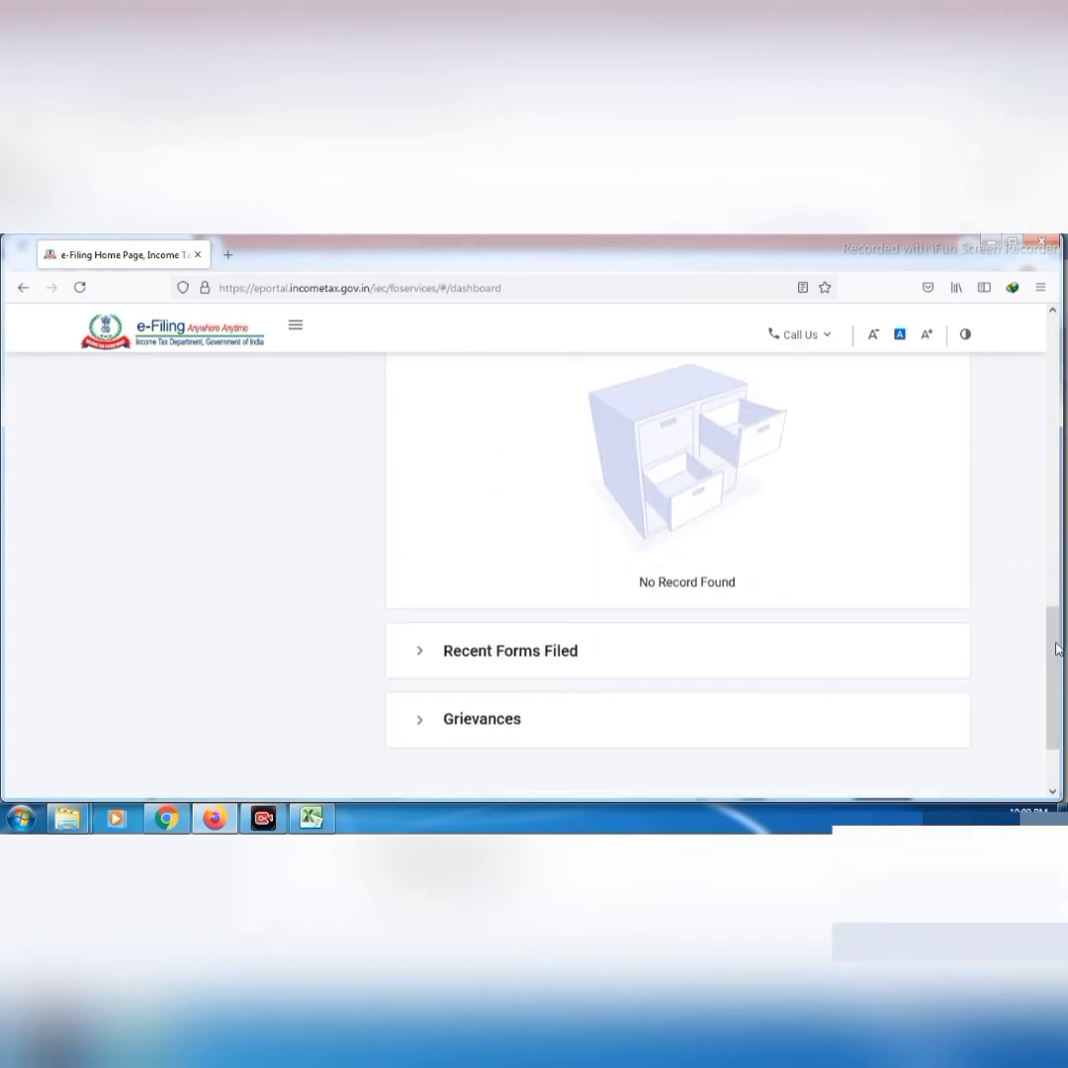
left_click(605, 649)
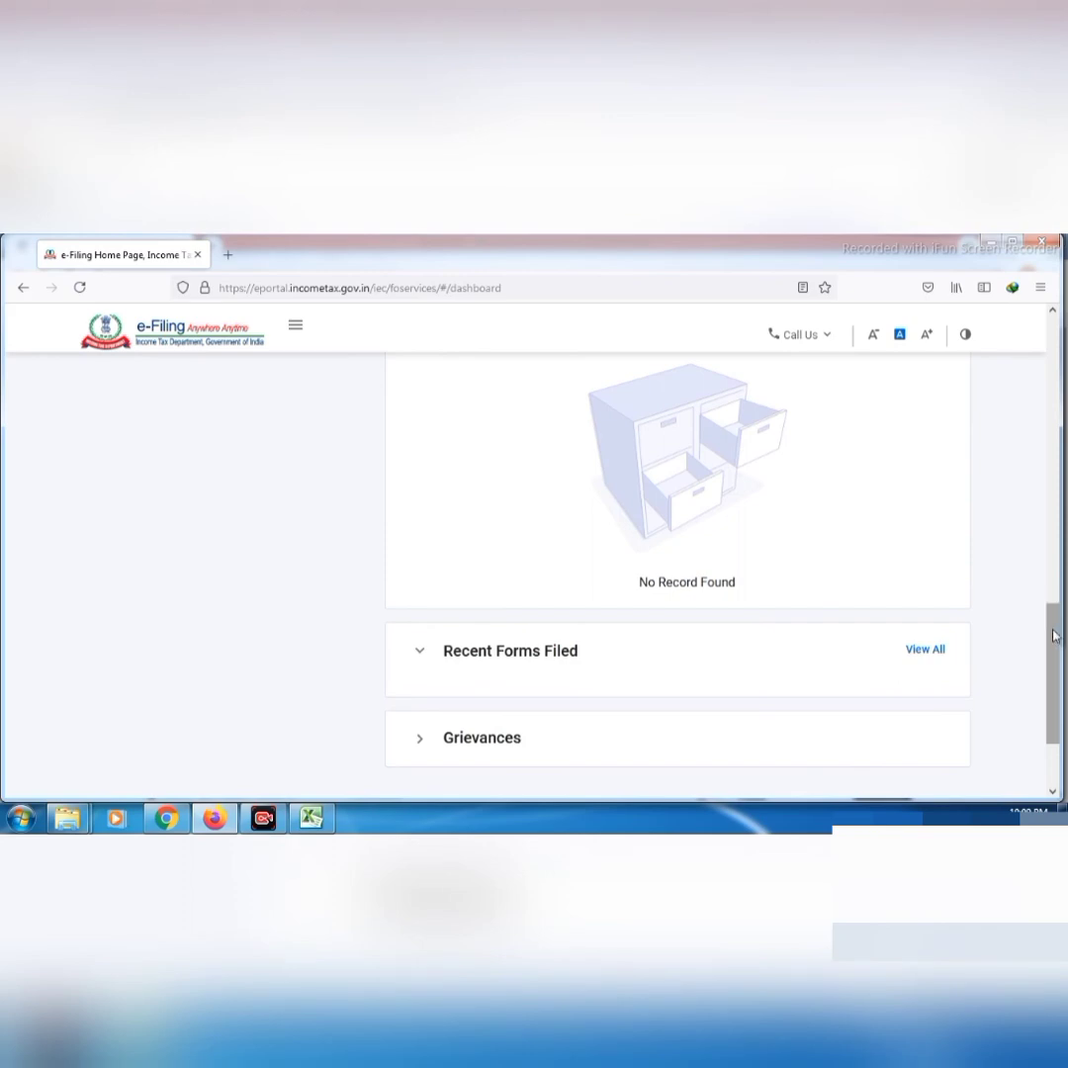
left_click_drag(1055, 635, 1057, 672)
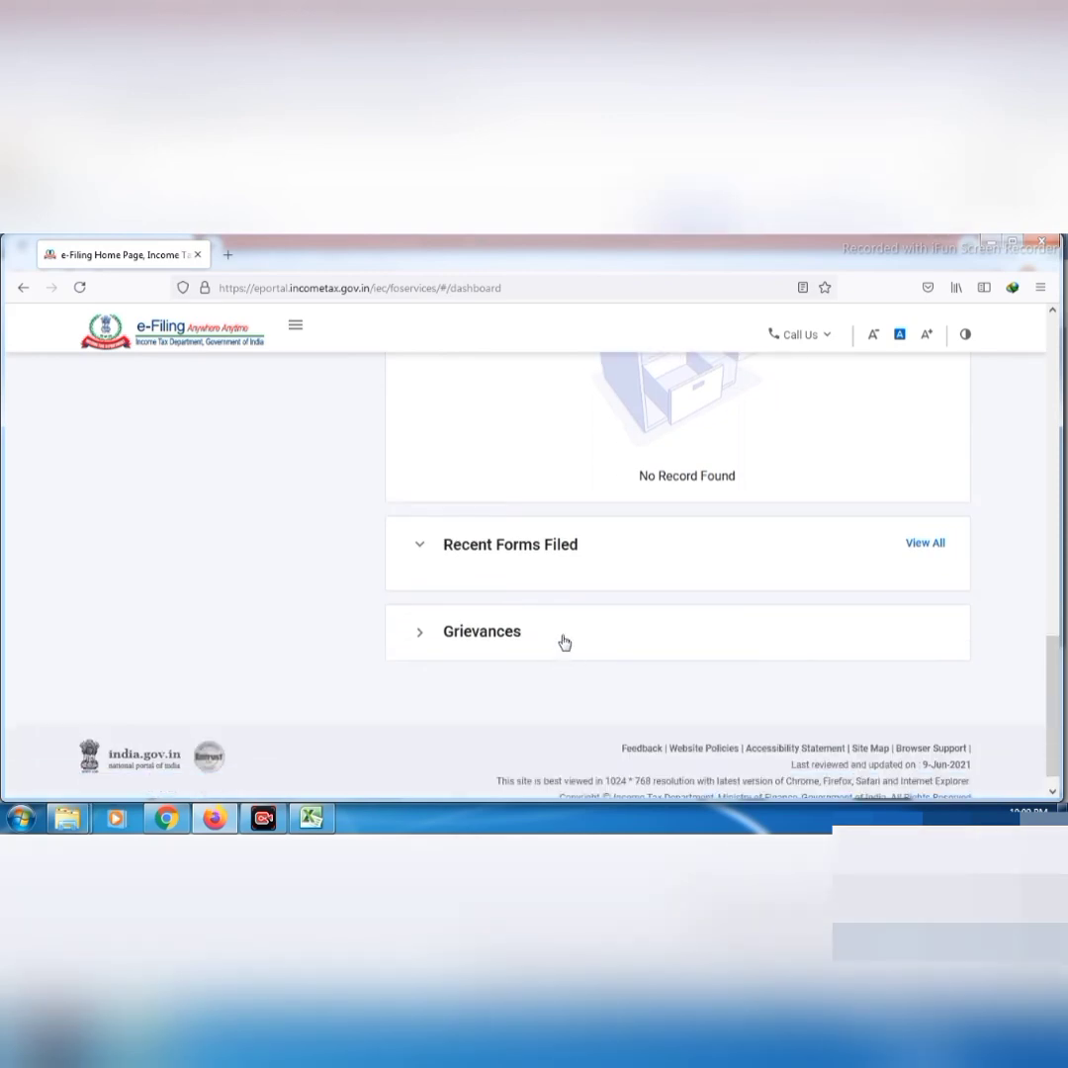
left_click(565, 643)
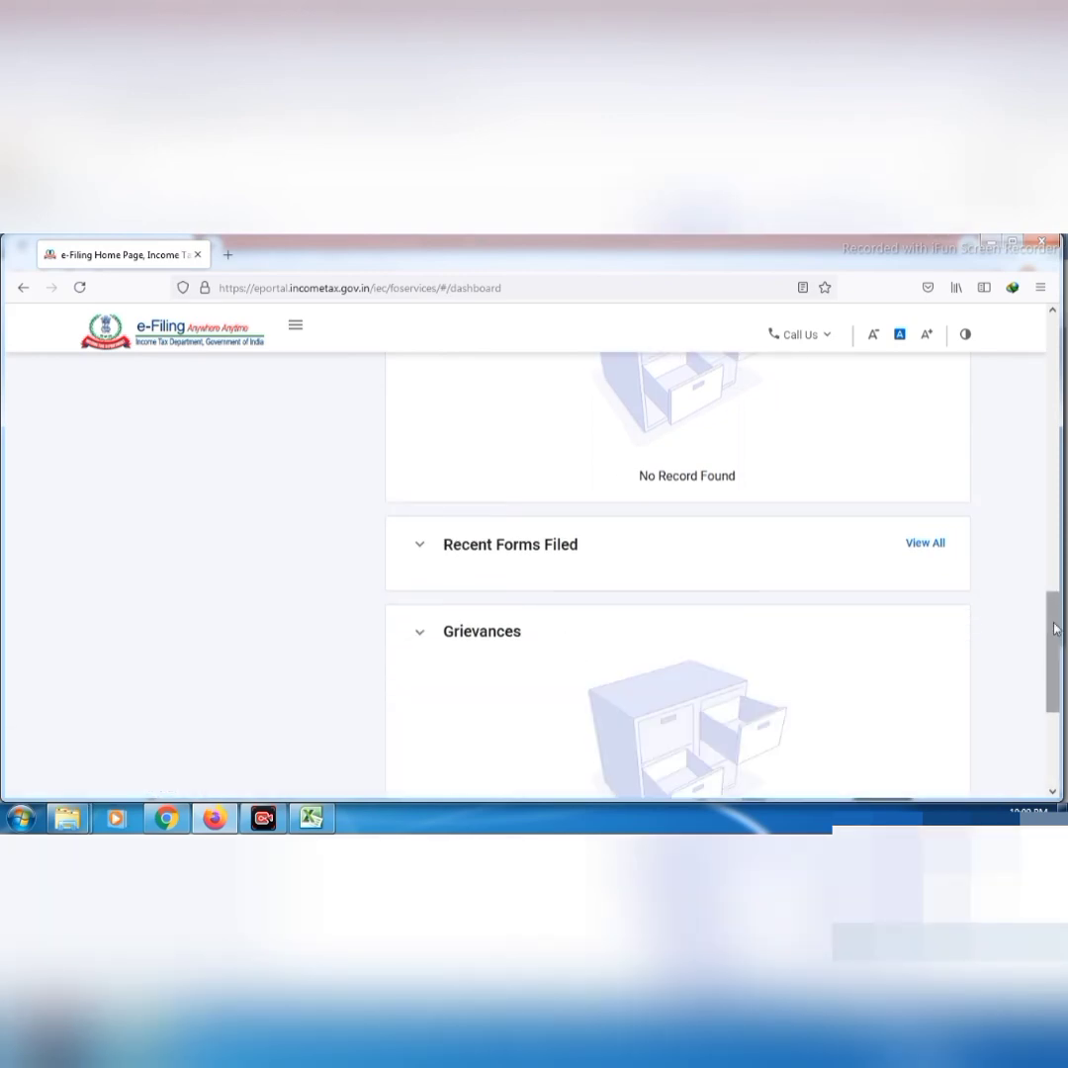
left_click_drag(1055, 629, 1055, 687)
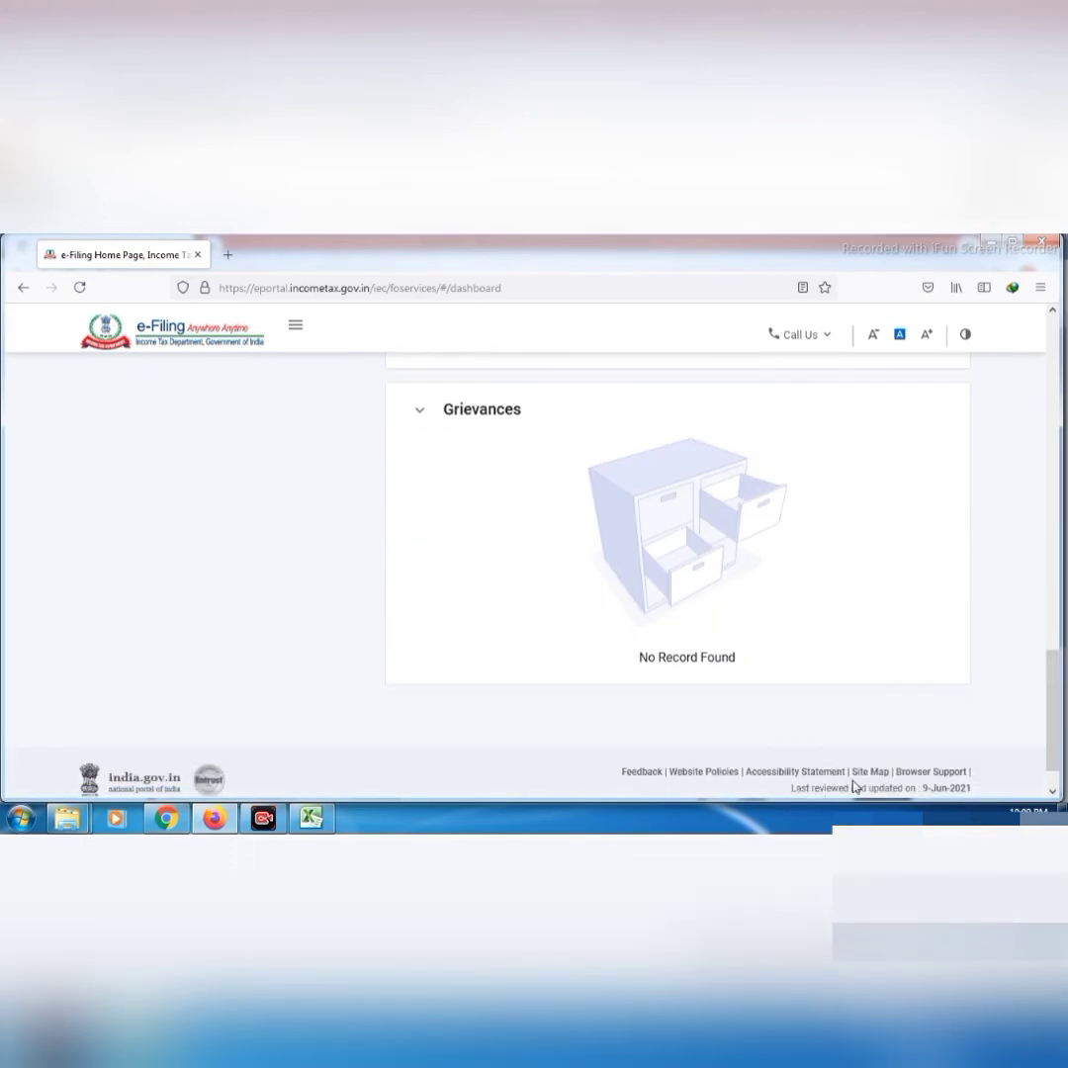
key("Home")
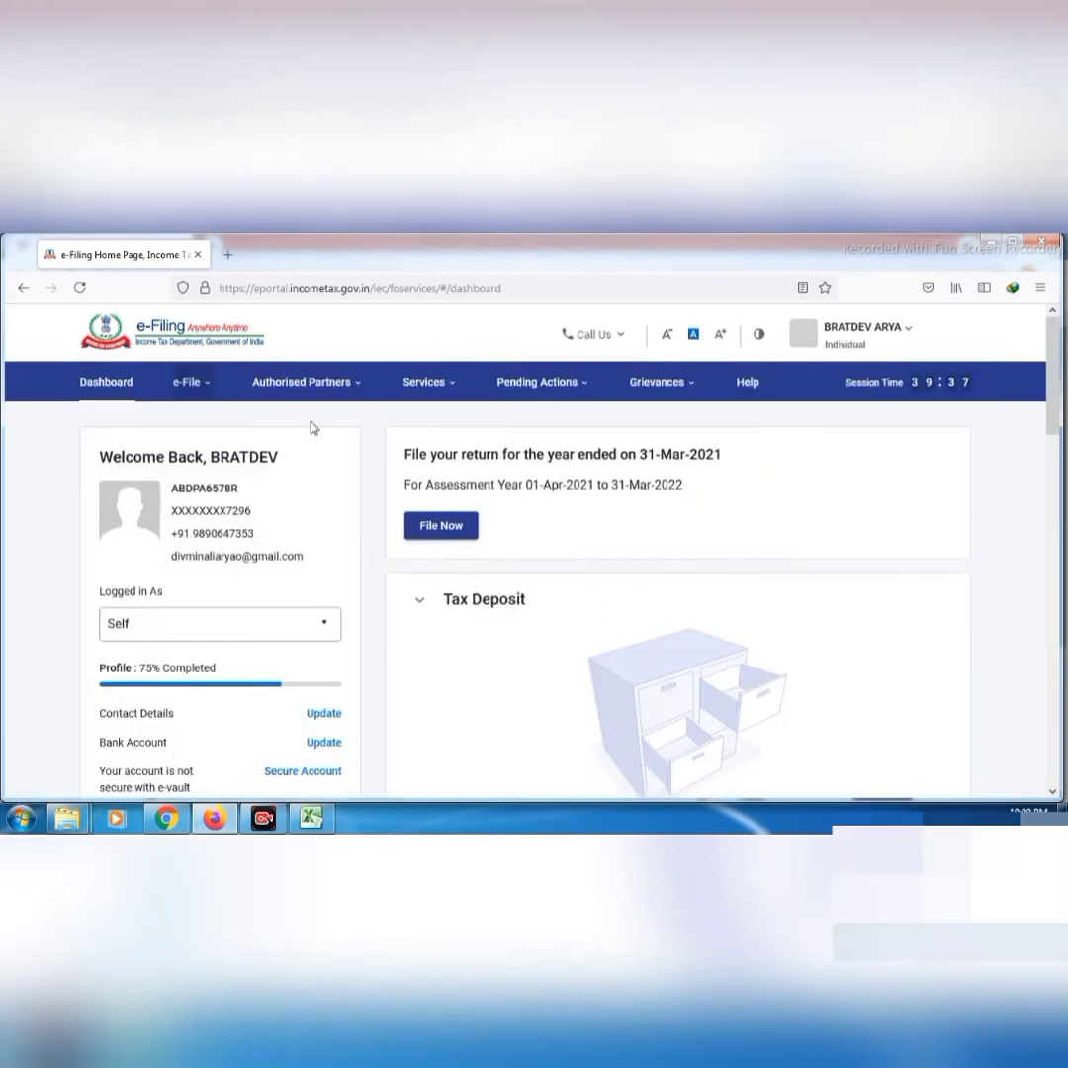
Look over the e-File menu and its Income Tax Returns submenu options
left_click(209, 393)
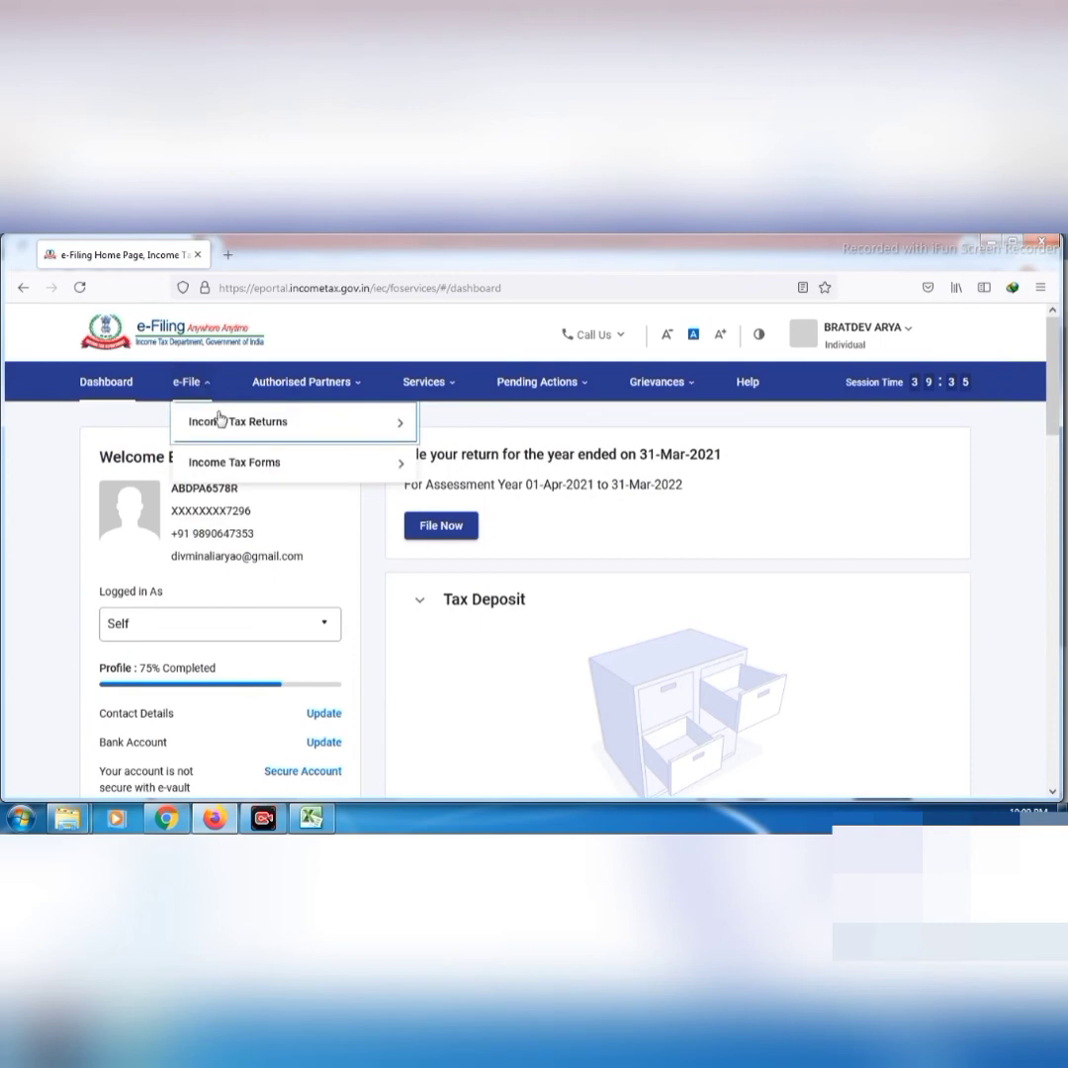
mouse_move(224, 427)
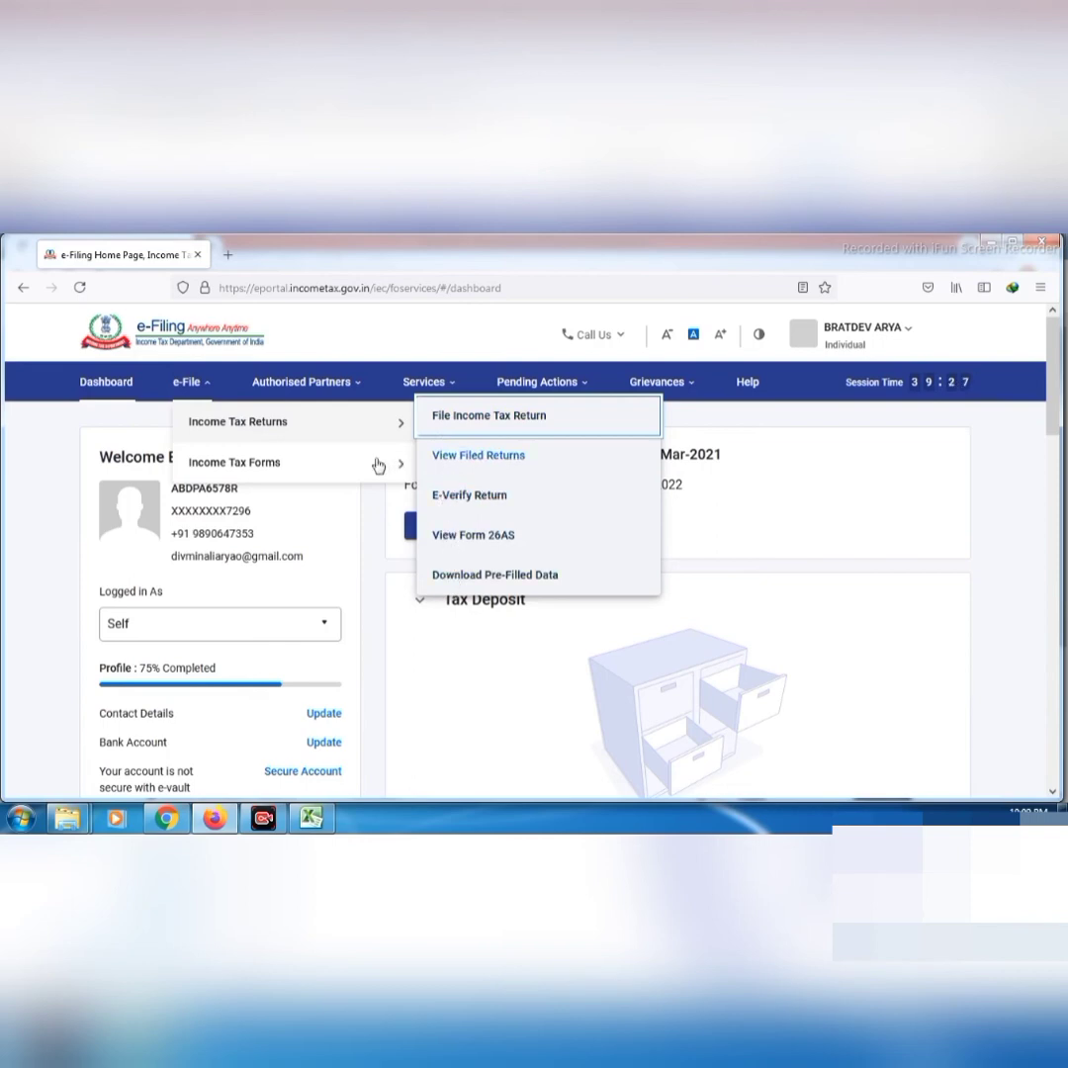
mouse_move(364, 472)
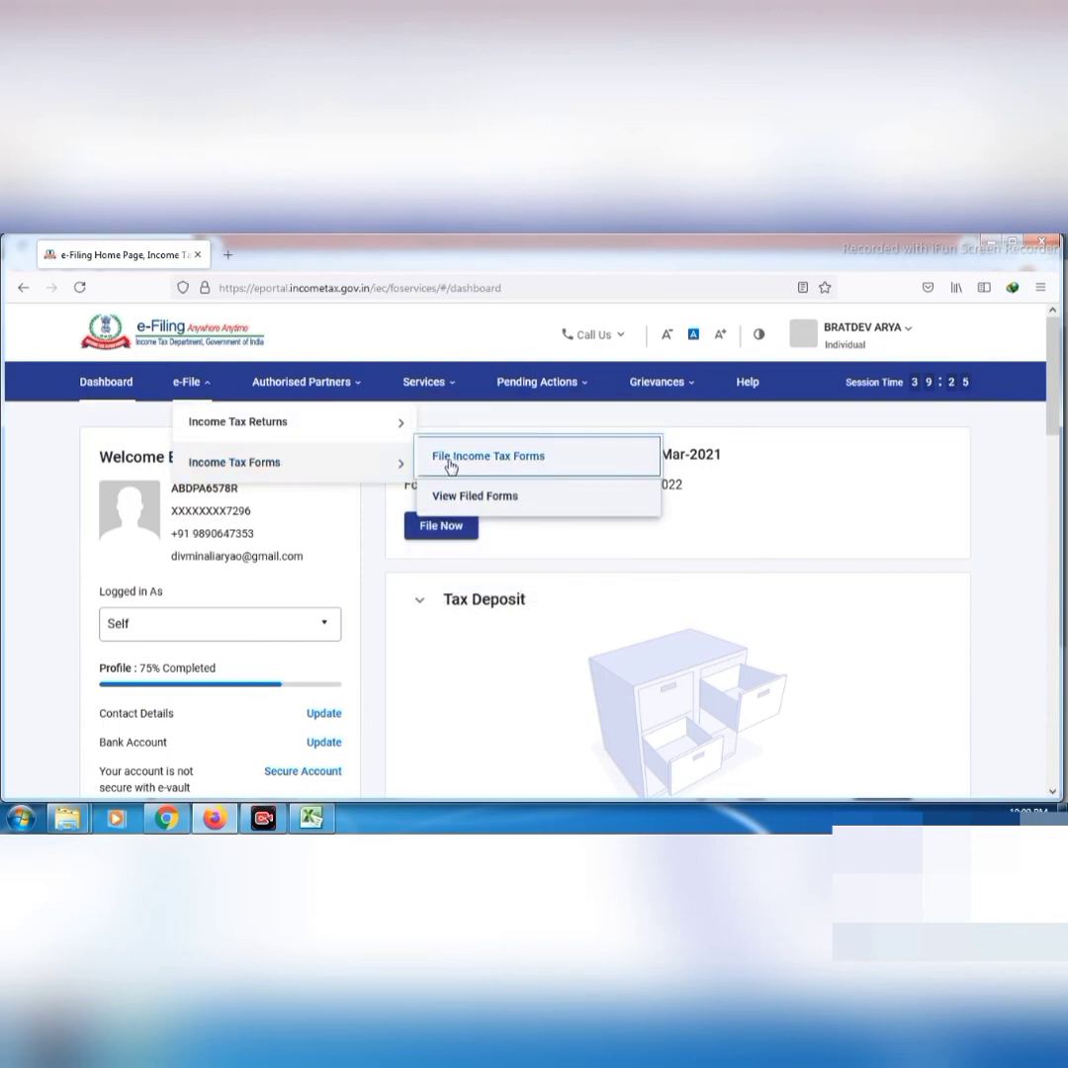
Browse the Authorised Partners, Services, Pending Actions and Grievances menus
left_click(322, 386)
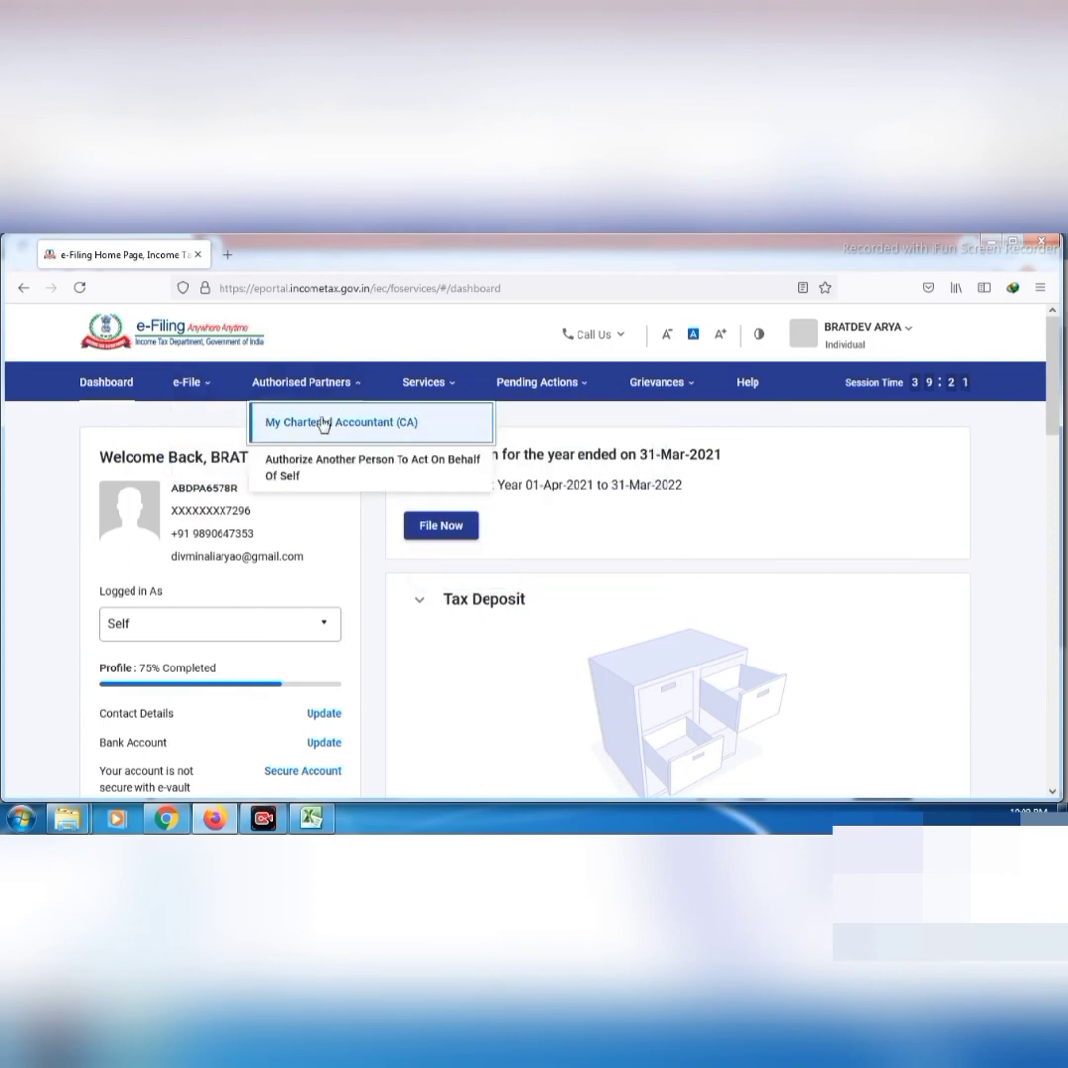
left_click(425, 382)
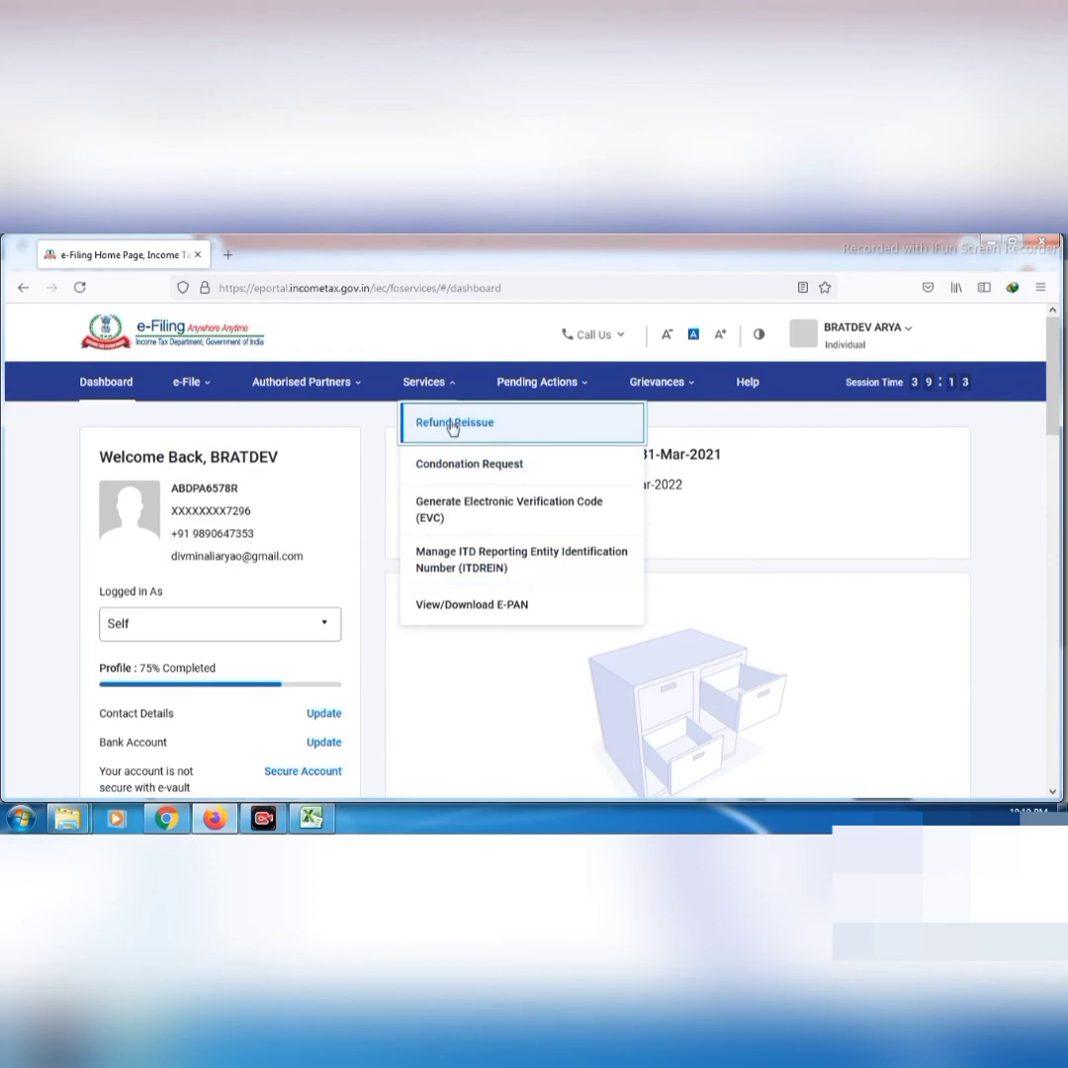
left_click(530, 385)
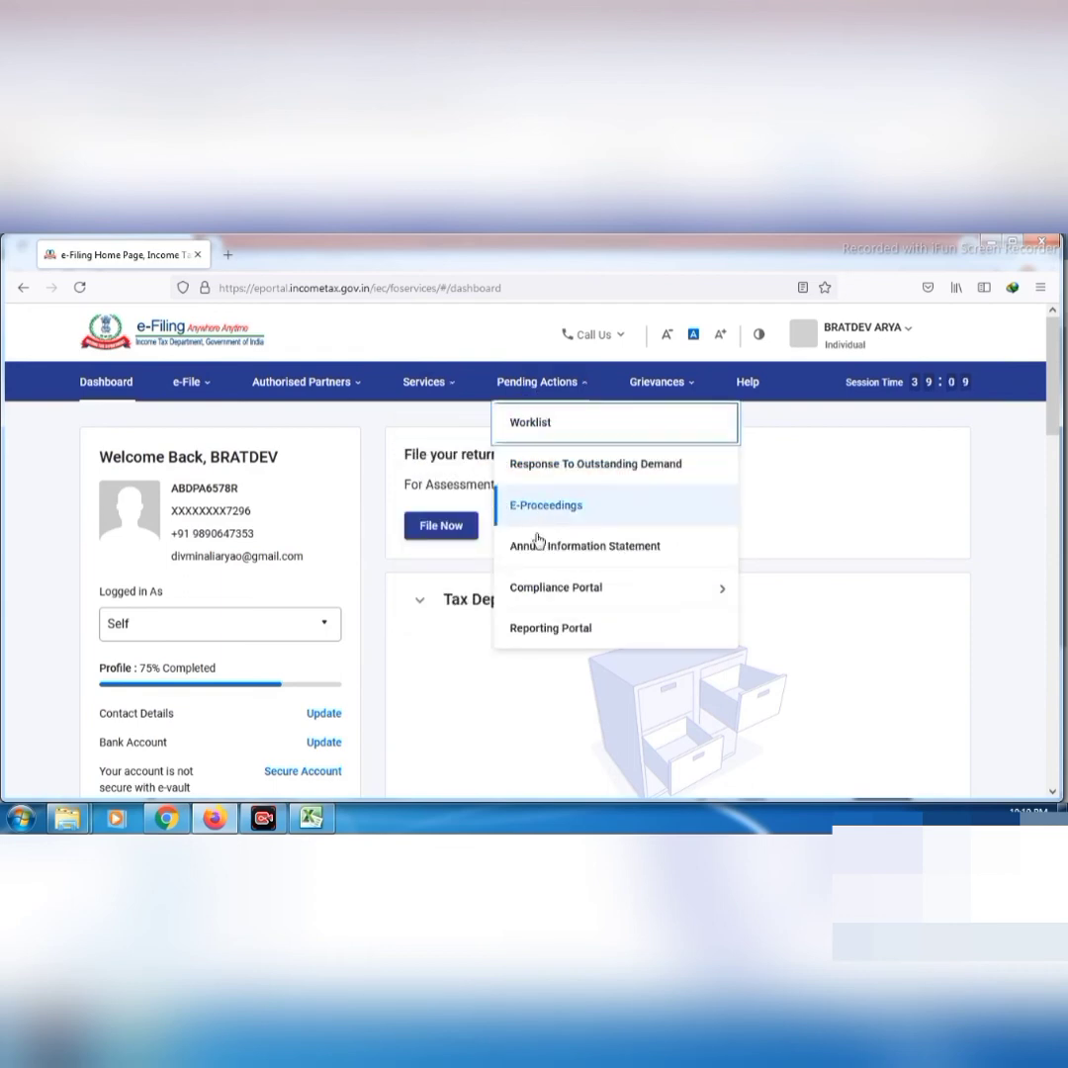
mouse_move(541, 595)
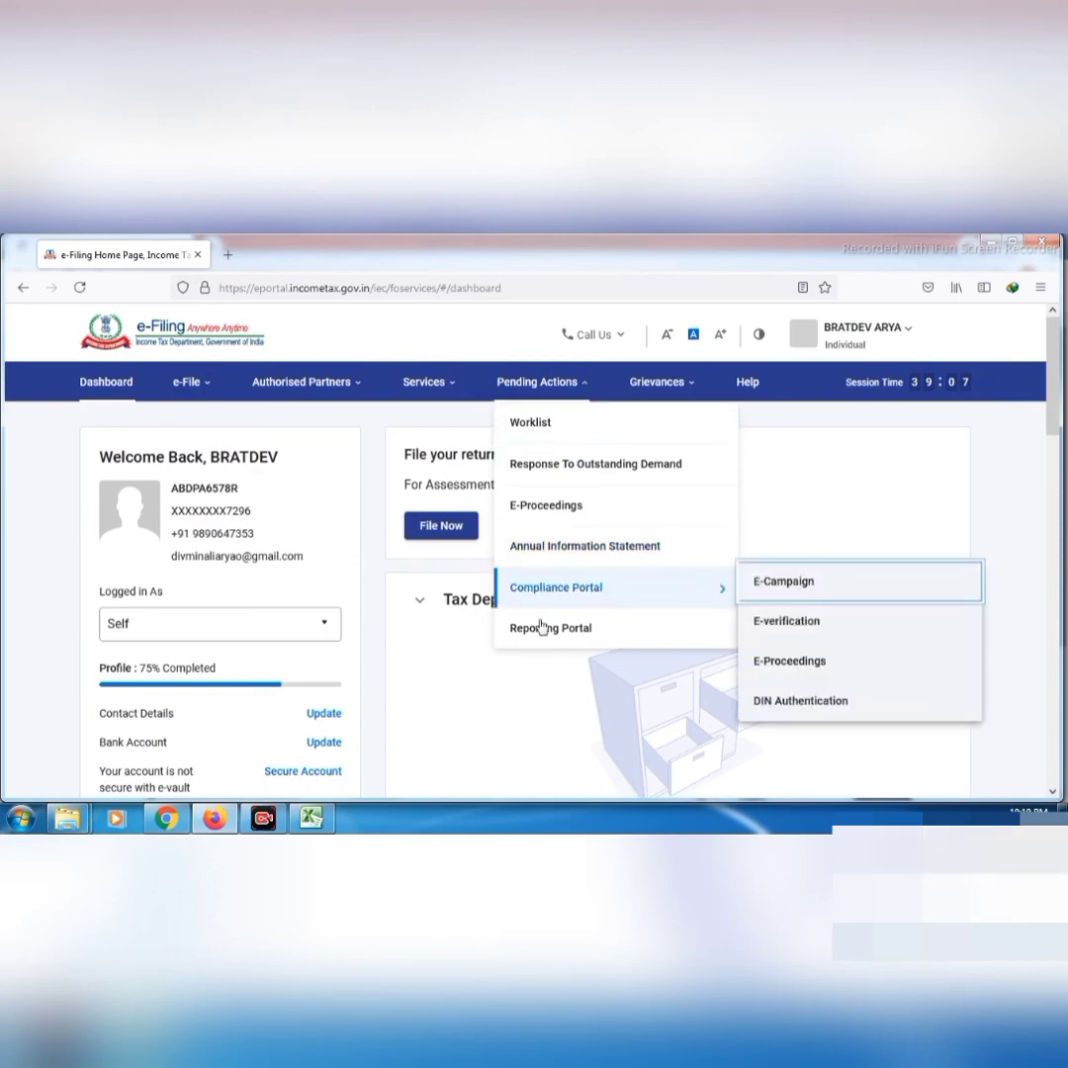
left_click(652, 386)
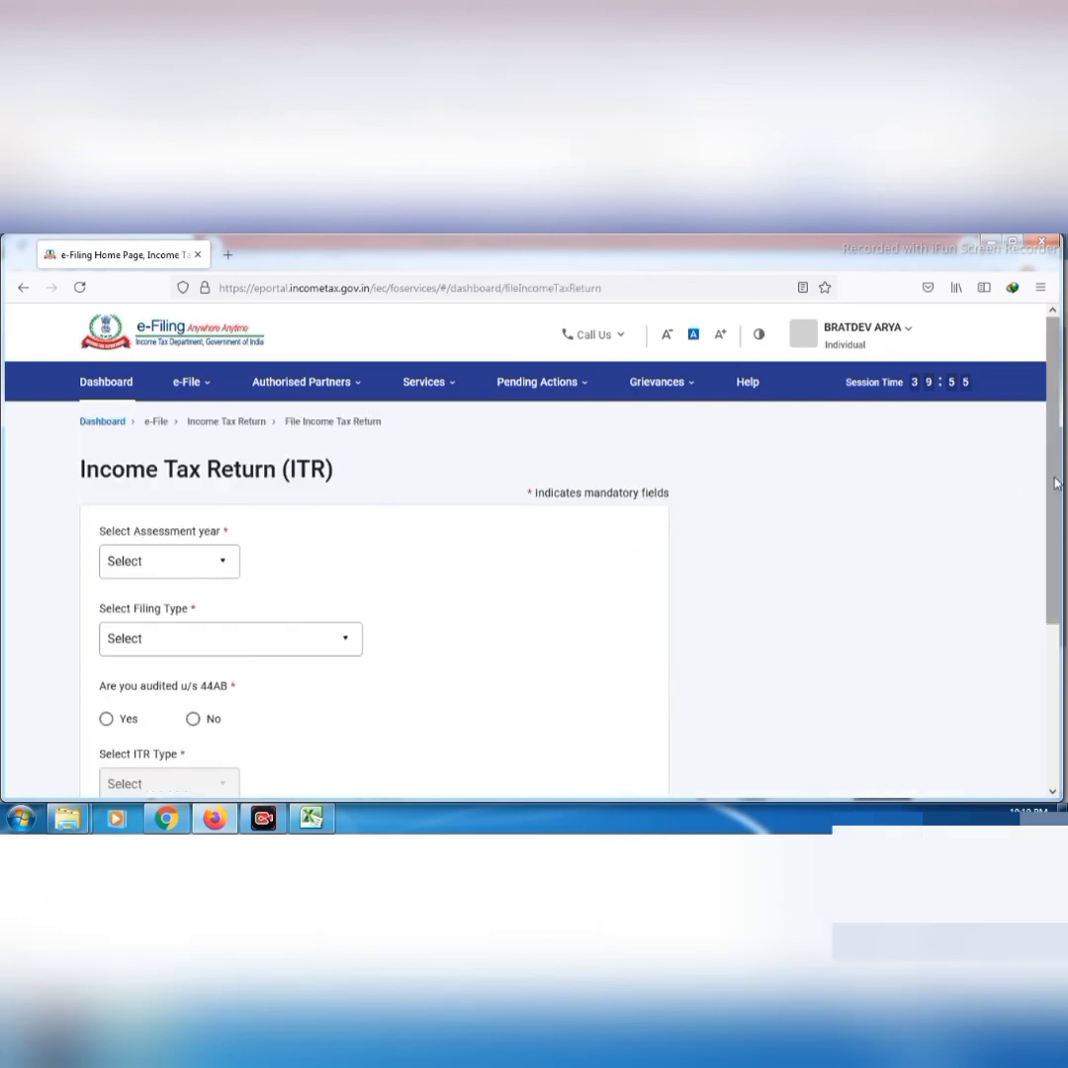
Open the Assessment Year and Filing Type dropdowns on the ITR form, leaving both unselected
scroll(1055, 505, "down", 1)
mouse_move(1055, 505)
left_mouse_down()
mouse_move(1059, 536)
mouse_move(1065, 503)
left_mouse_up()
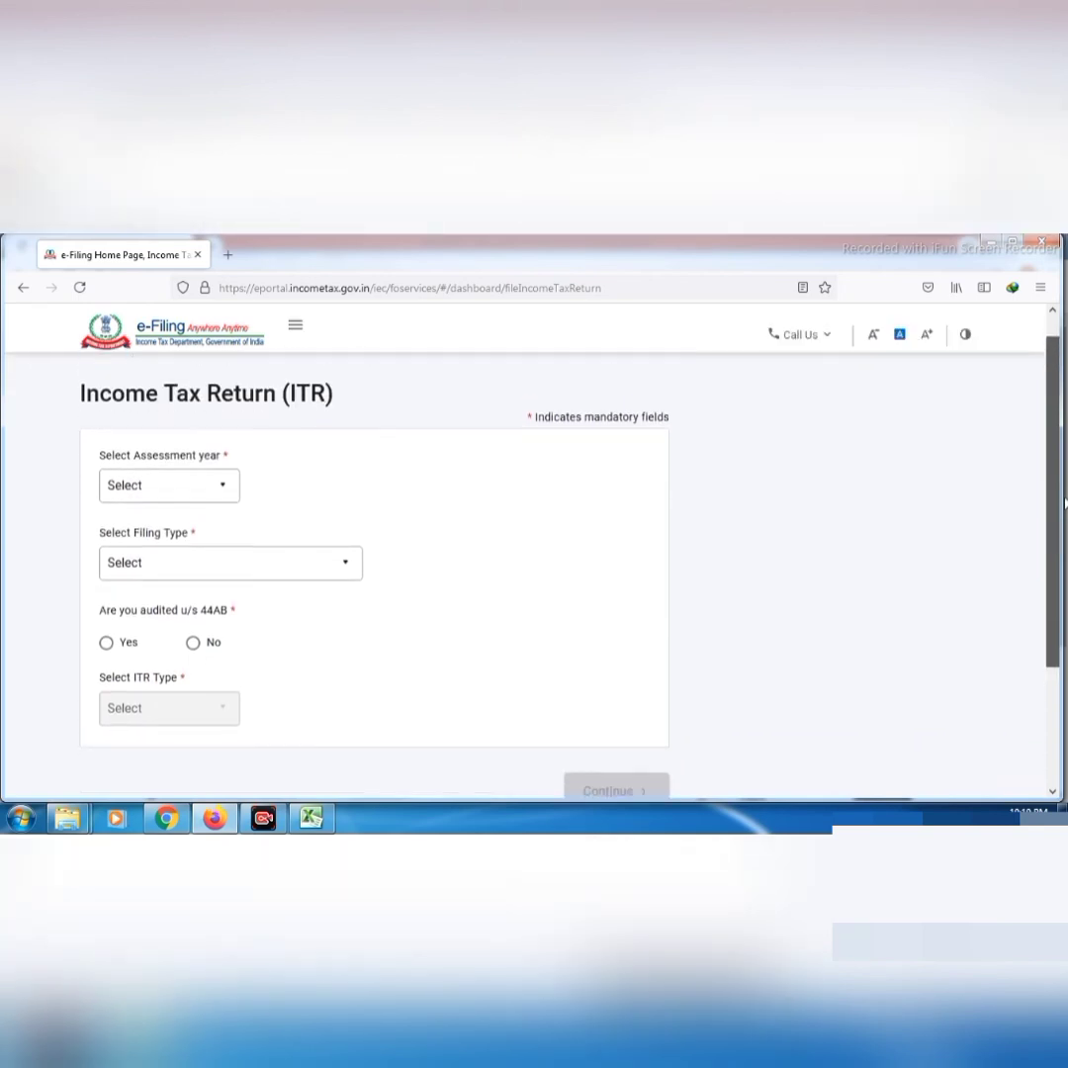
left_click(189, 481)
left_click(189, 482)
left_click(191, 484)
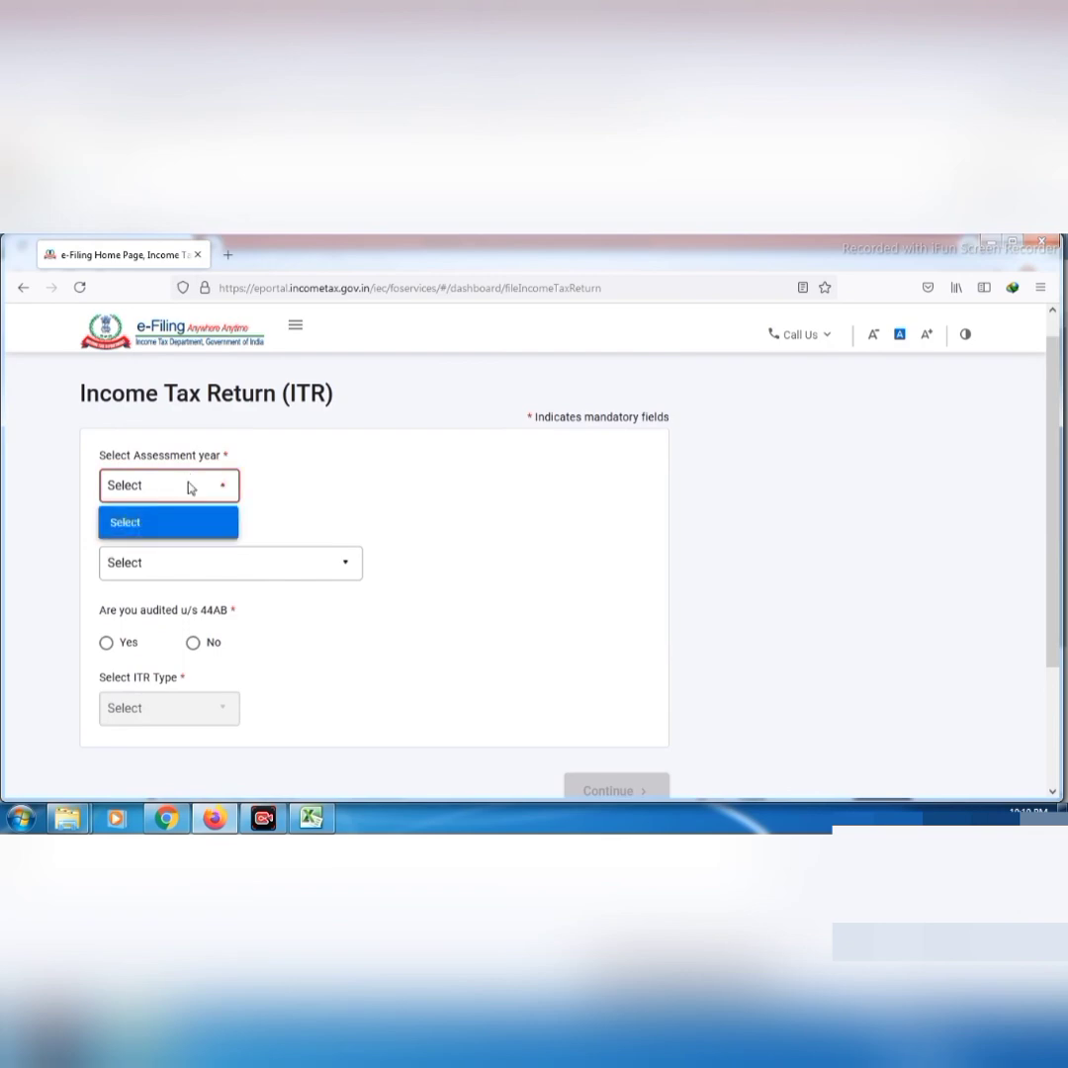
left_click(225, 561)
left_click(227, 562)
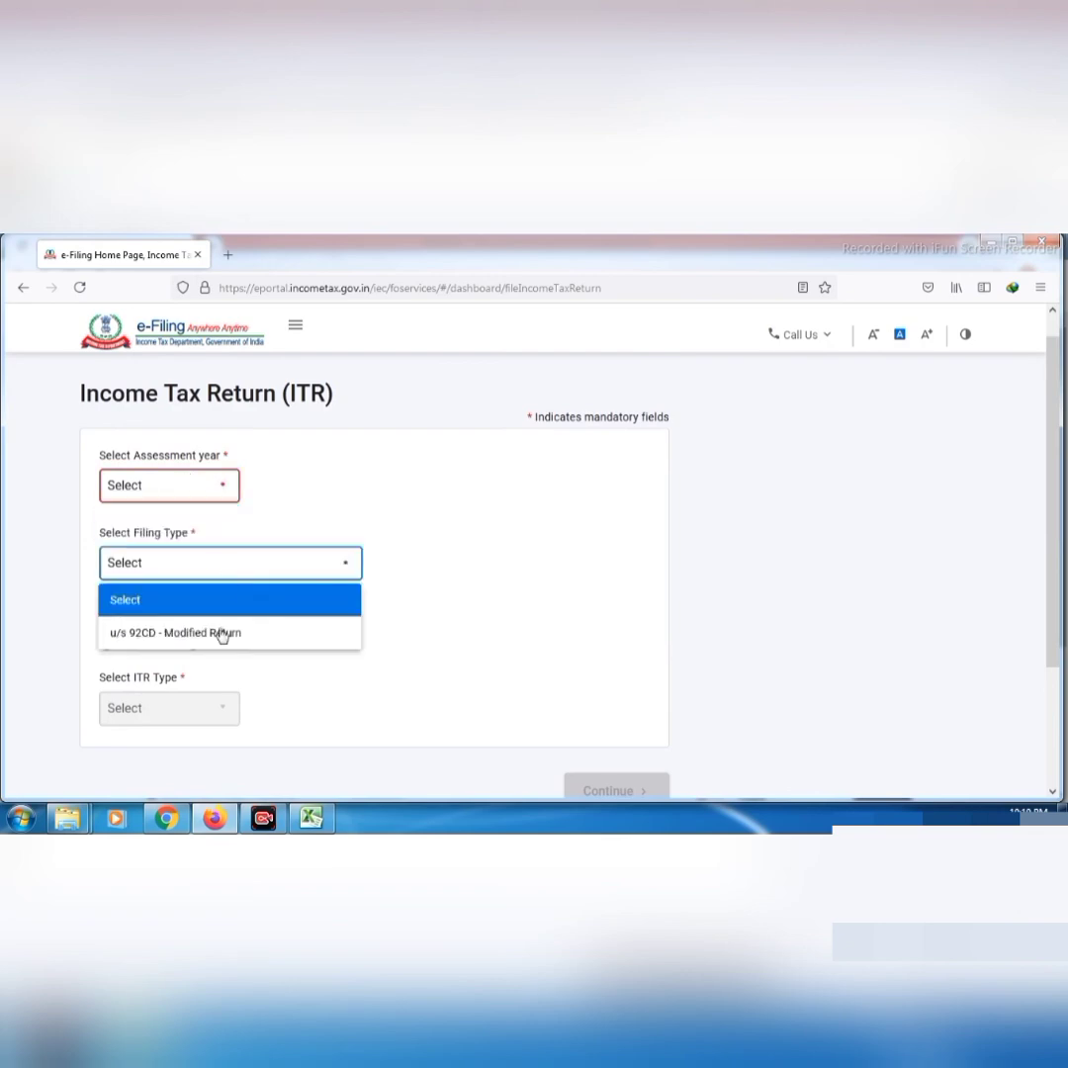
left_click(268, 691)
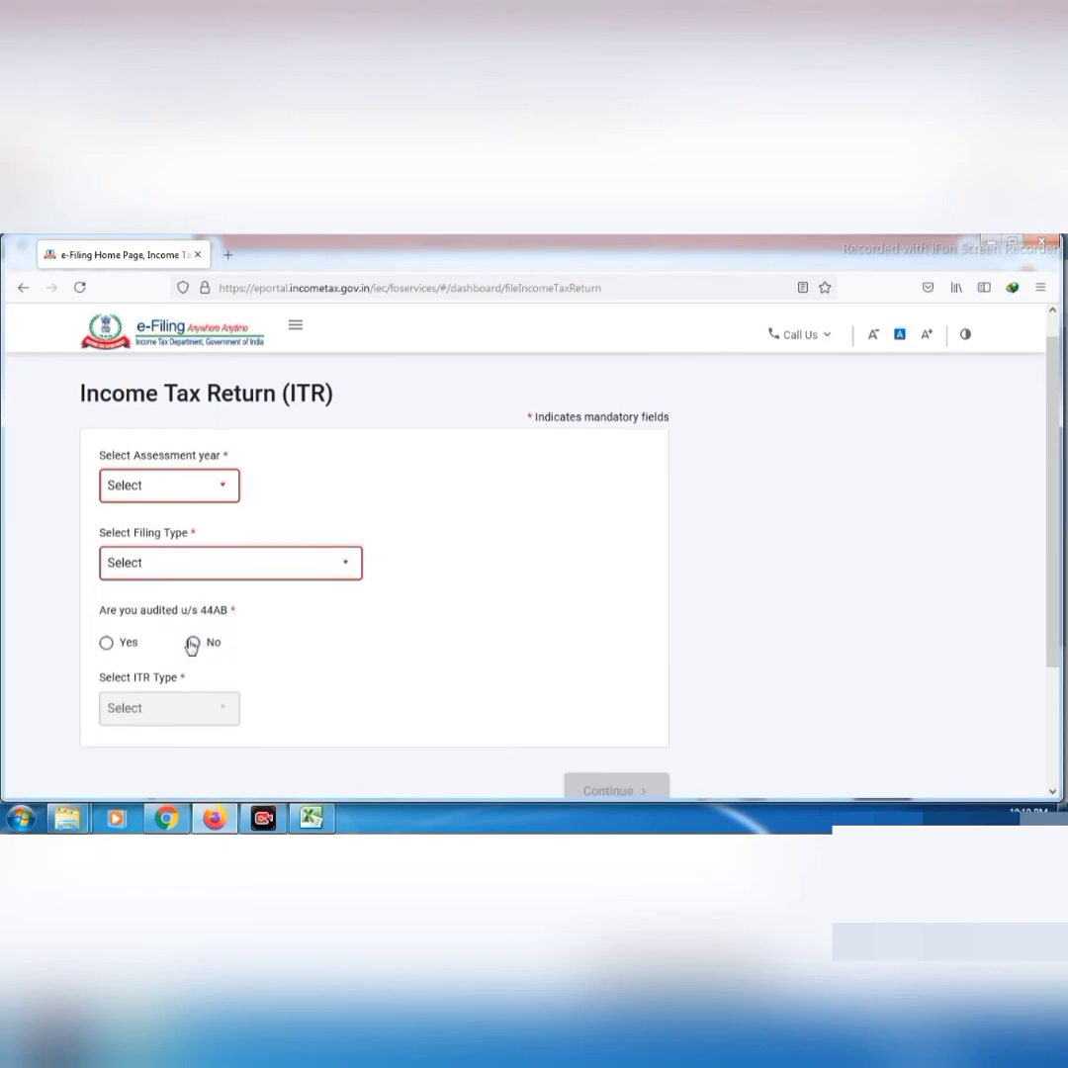
Answer Yes to 'Are you audited u/s 44AB' and dismiss the popup over the form
left_click(193, 644)
left_click(107, 644)
right_click(107, 644)
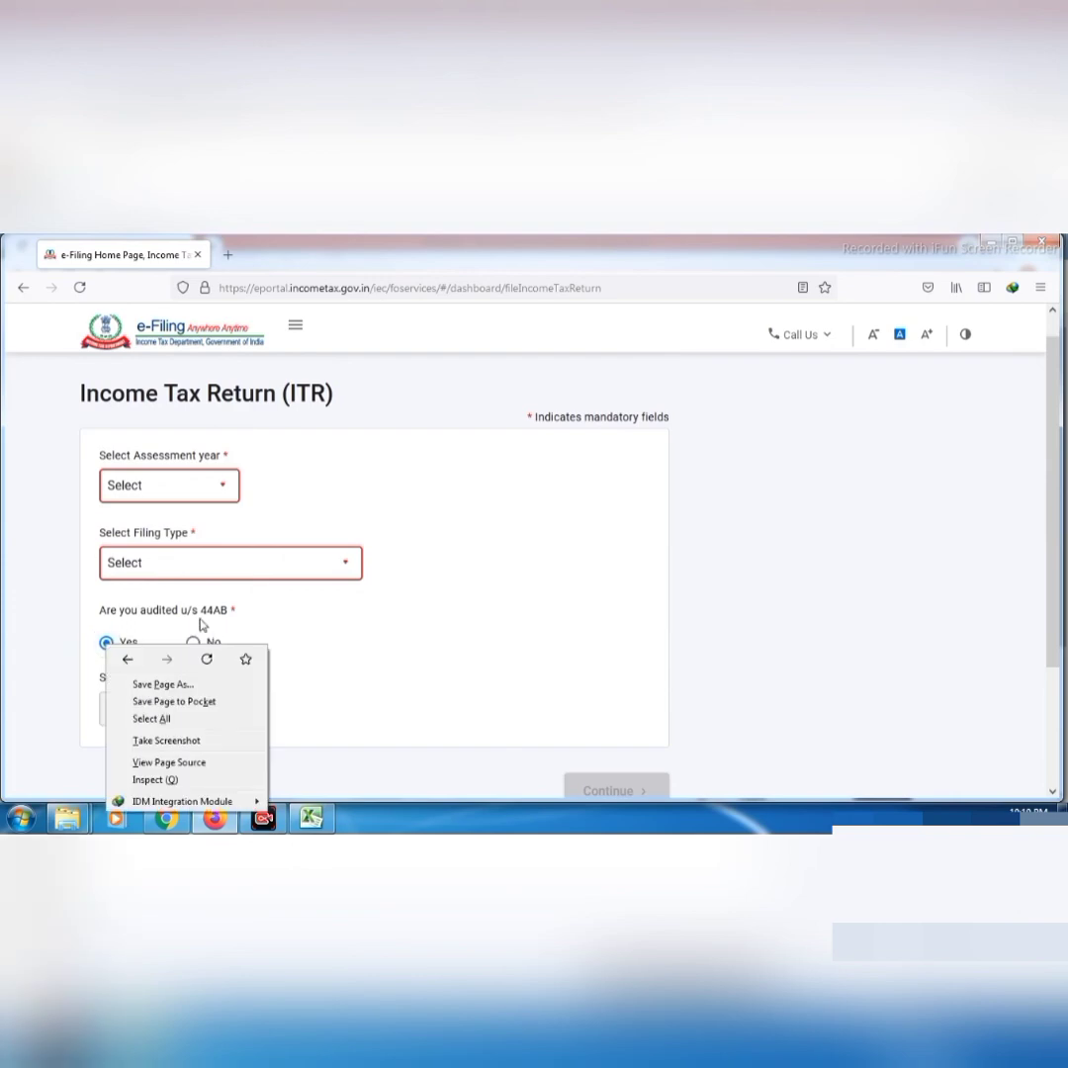
left_click(310, 627)
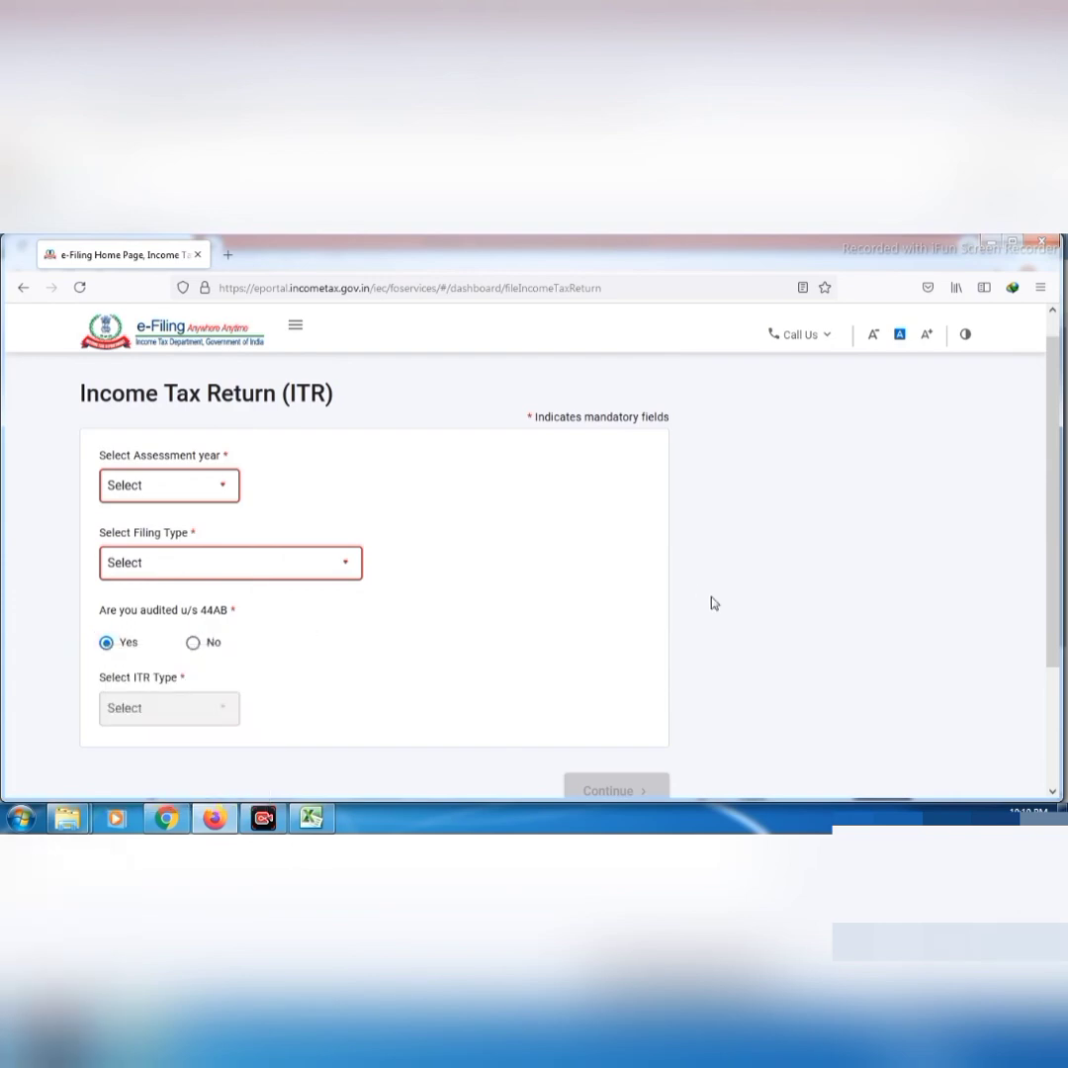
mouse_move(1053, 545)
left_mouse_down()
mouse_move(1054, 563)
mouse_move(1063, 514)
left_mouse_up()
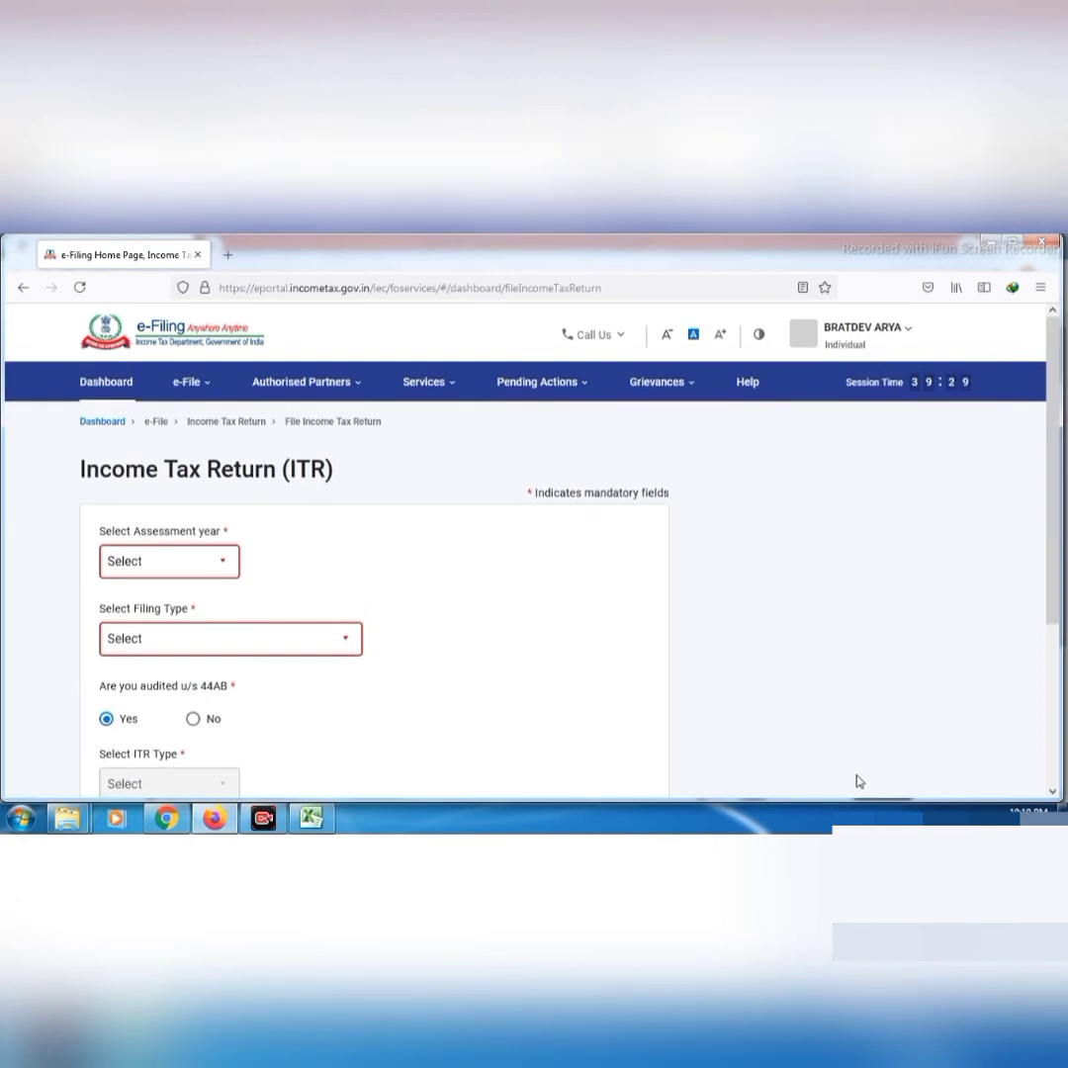
left_click(883, 329)
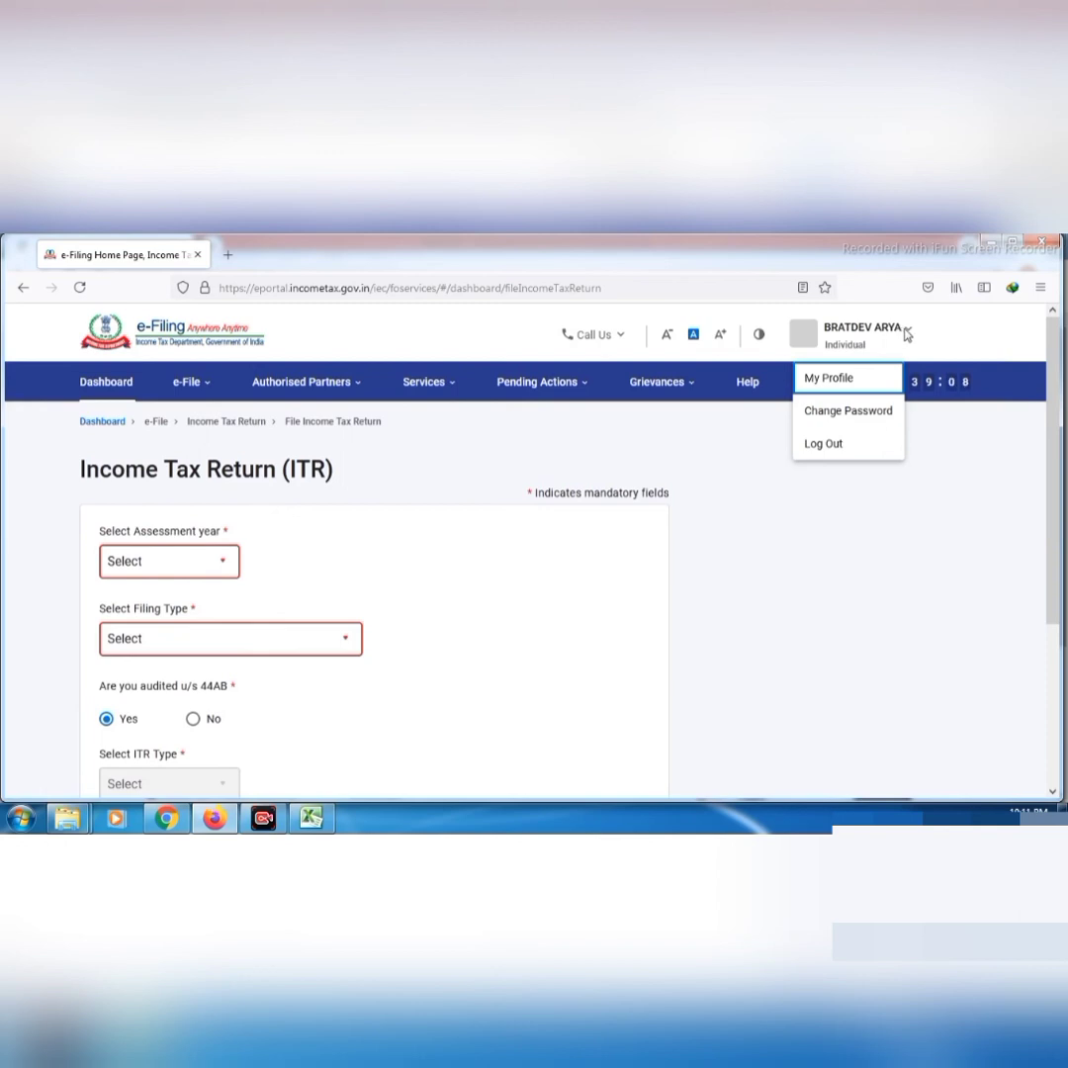
Log out from the account menu, returning to the public e-Filing 2.0 home page
left_click(827, 445)
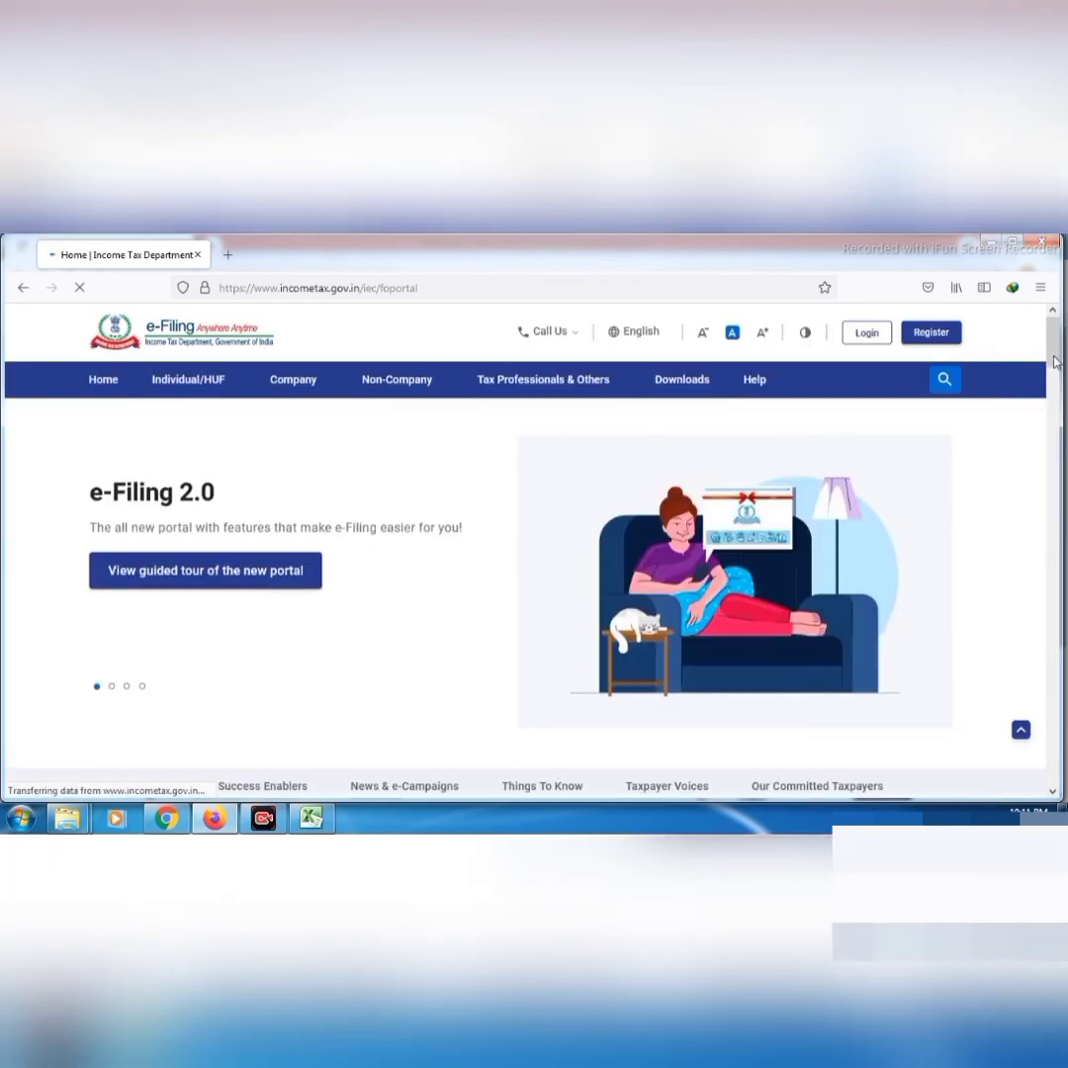
Expand Our Services with Show More to list Instant E-PAN and Verify Service, then scroll to Things To Know
left_click_drag(1054, 363, 1058, 466)
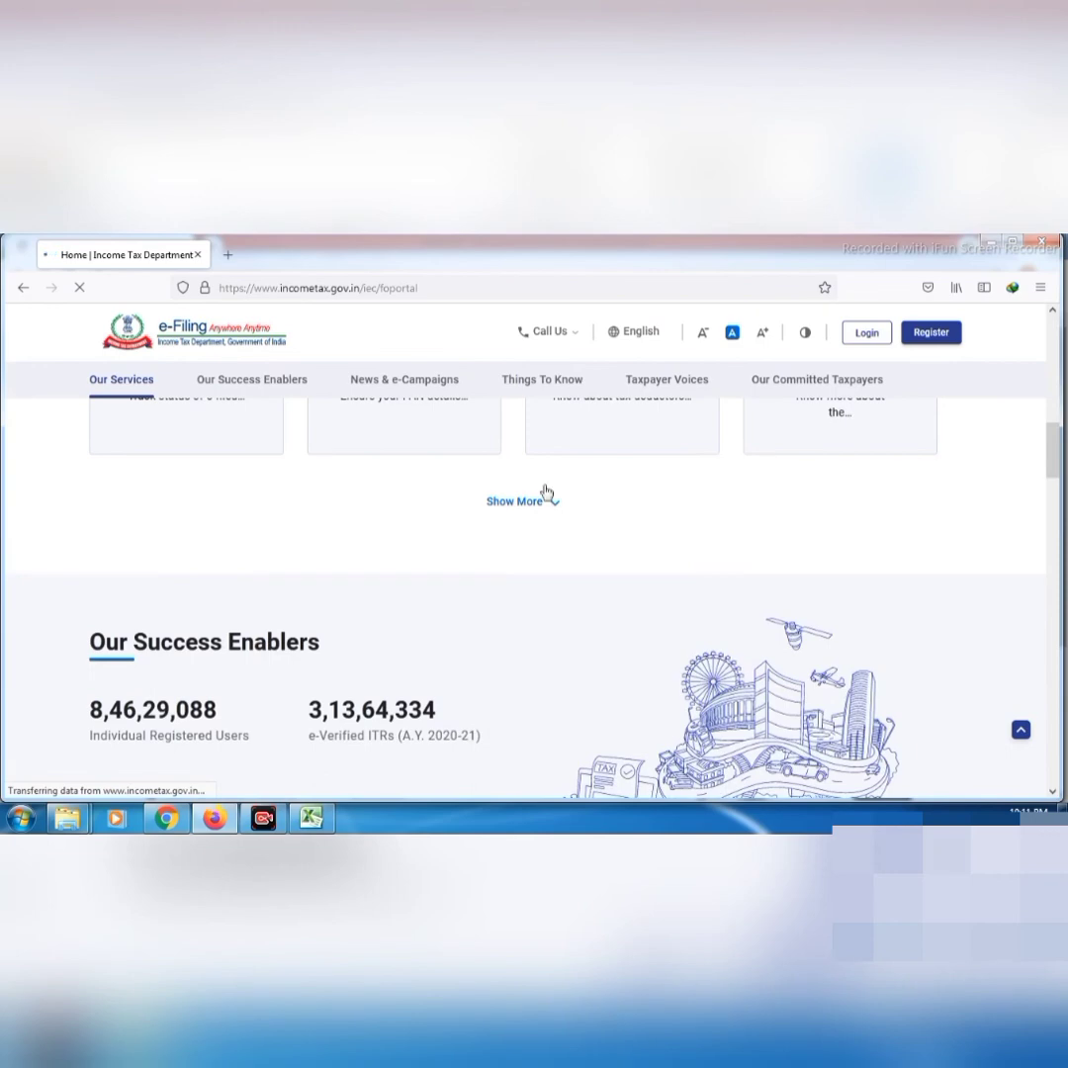
left_click(533, 504)
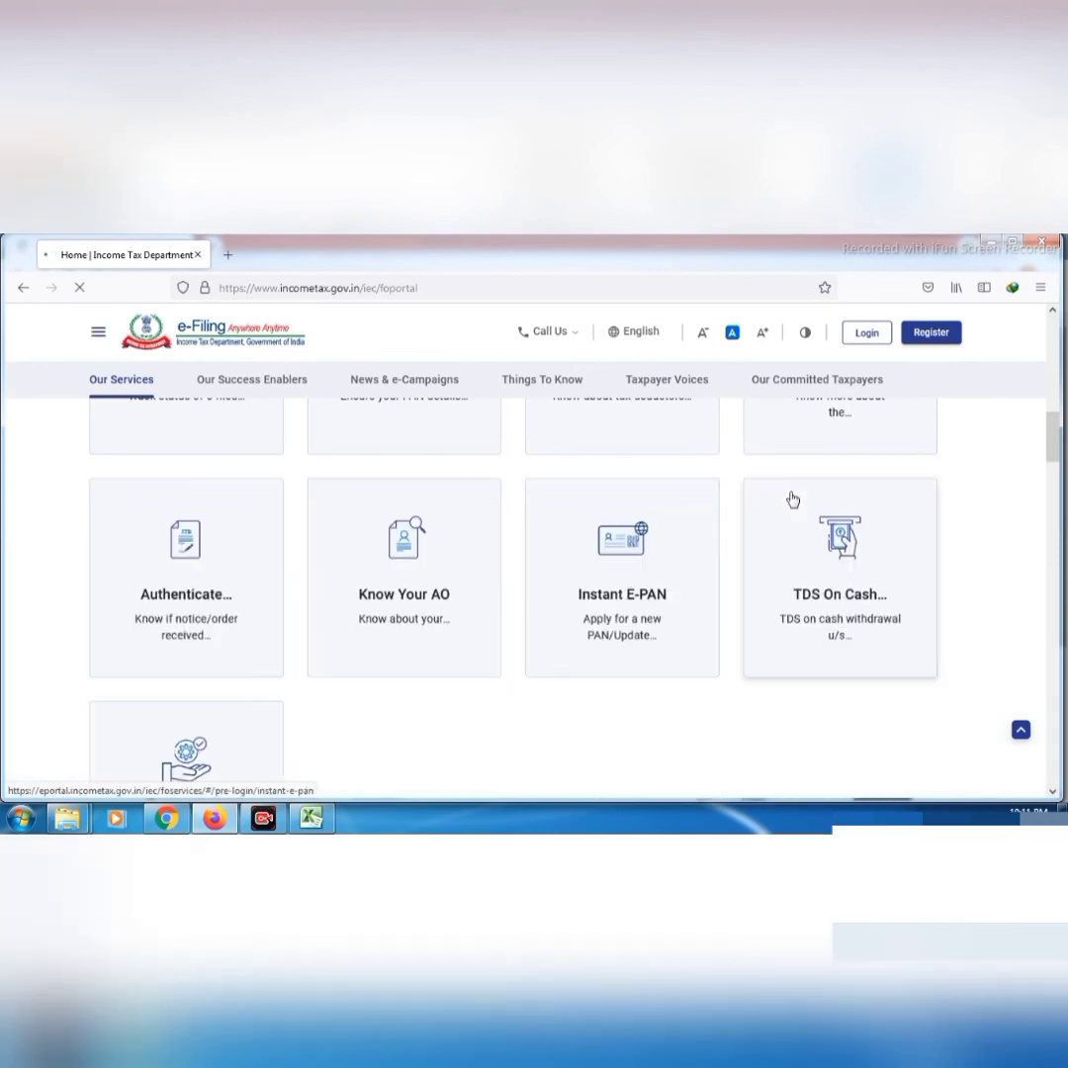
left_click_drag(1052, 448, 1062, 567)
scroll(866, 744, "down", 5)
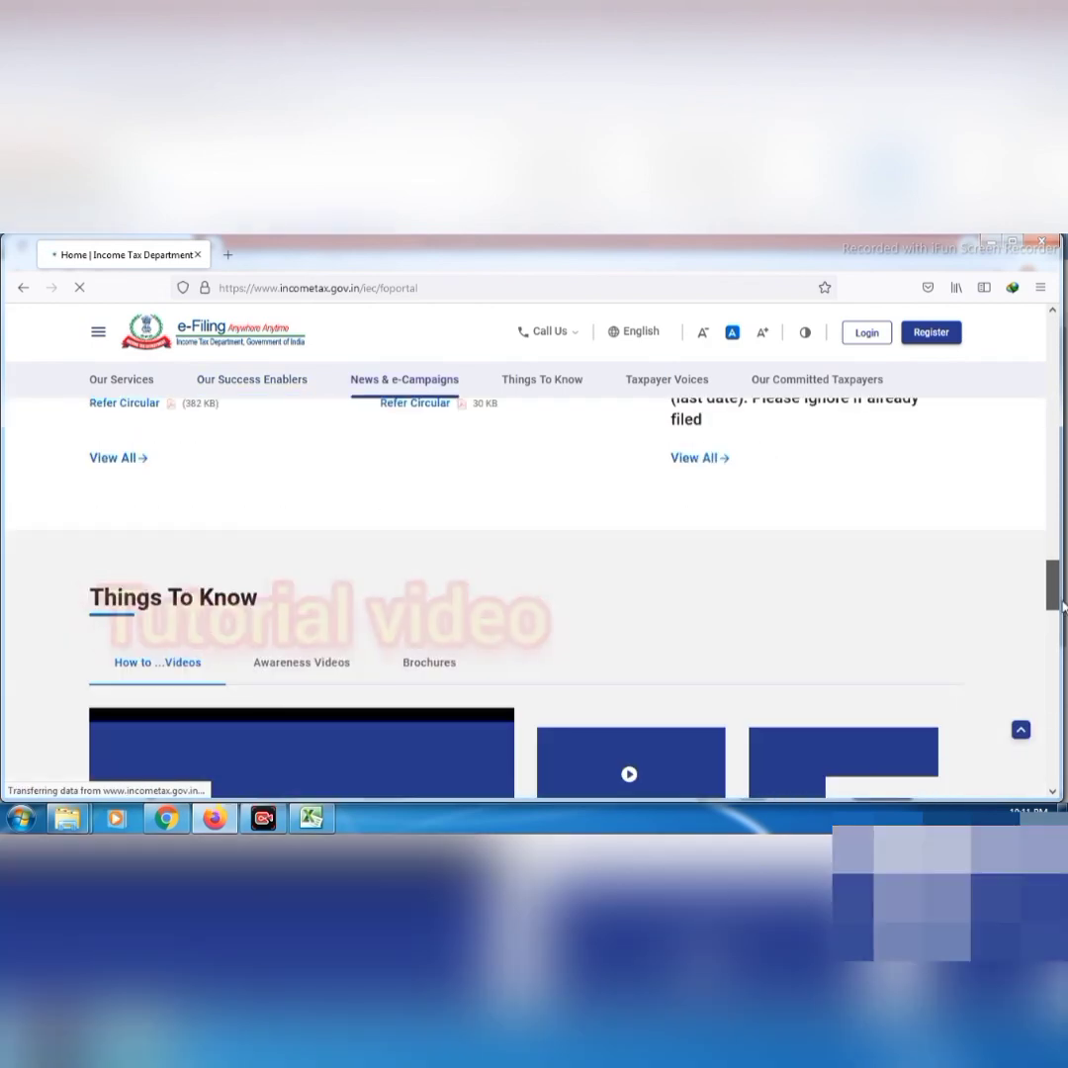